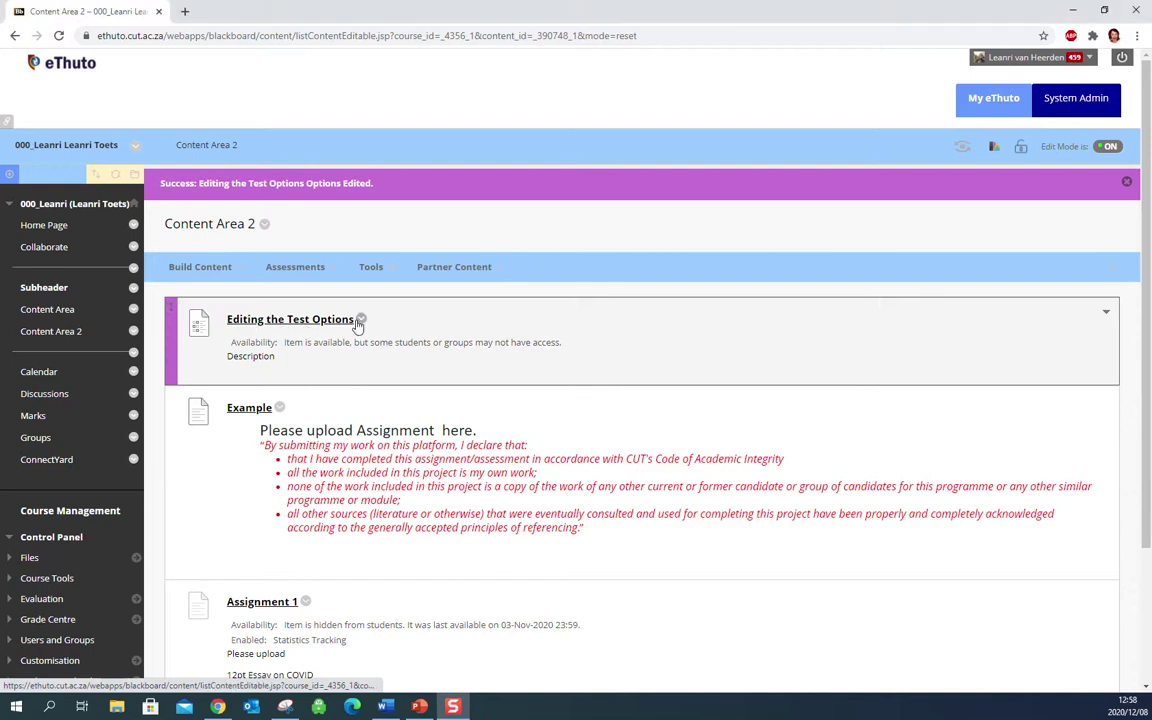
- Open the options of the "Editing the Test Options" test and enable showing instructions to students before they begin
click(360, 319)
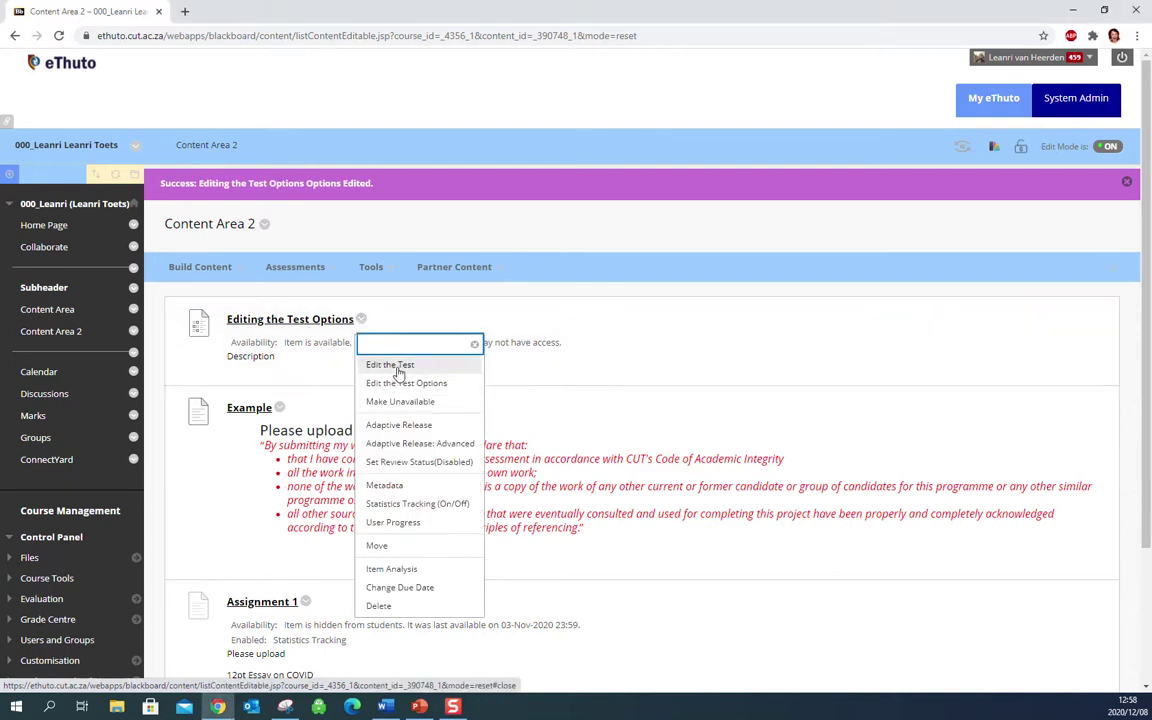
click(415, 385)
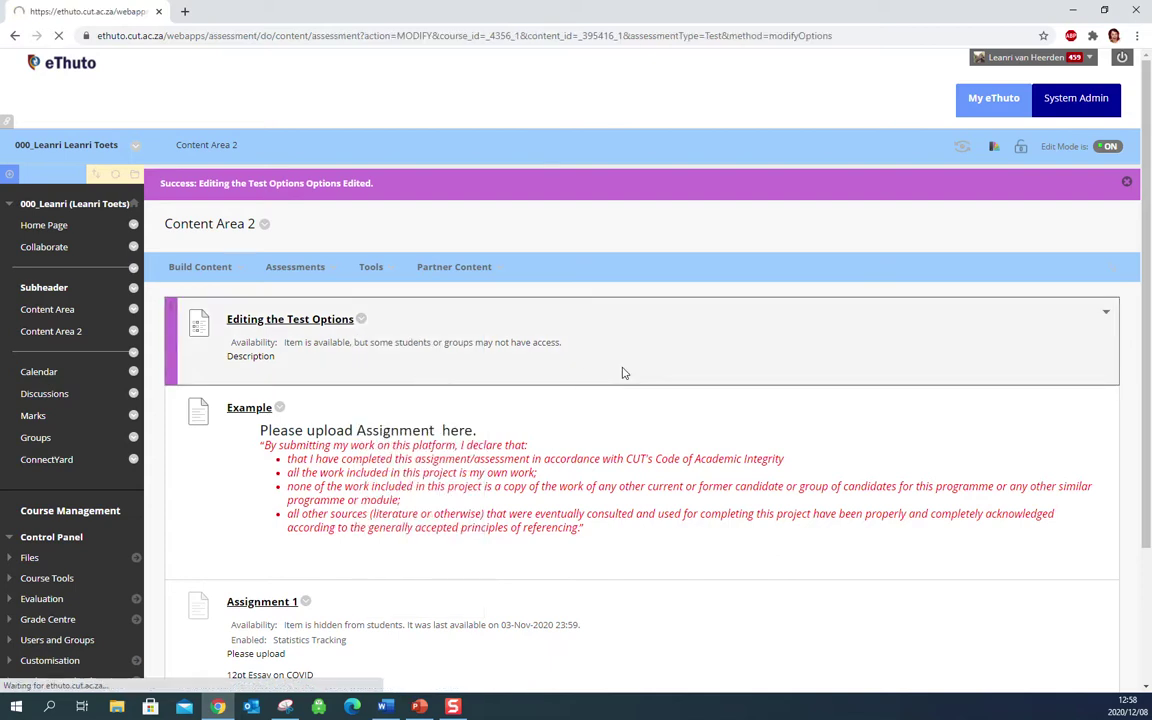
scroll(1150, 210, down, 4)
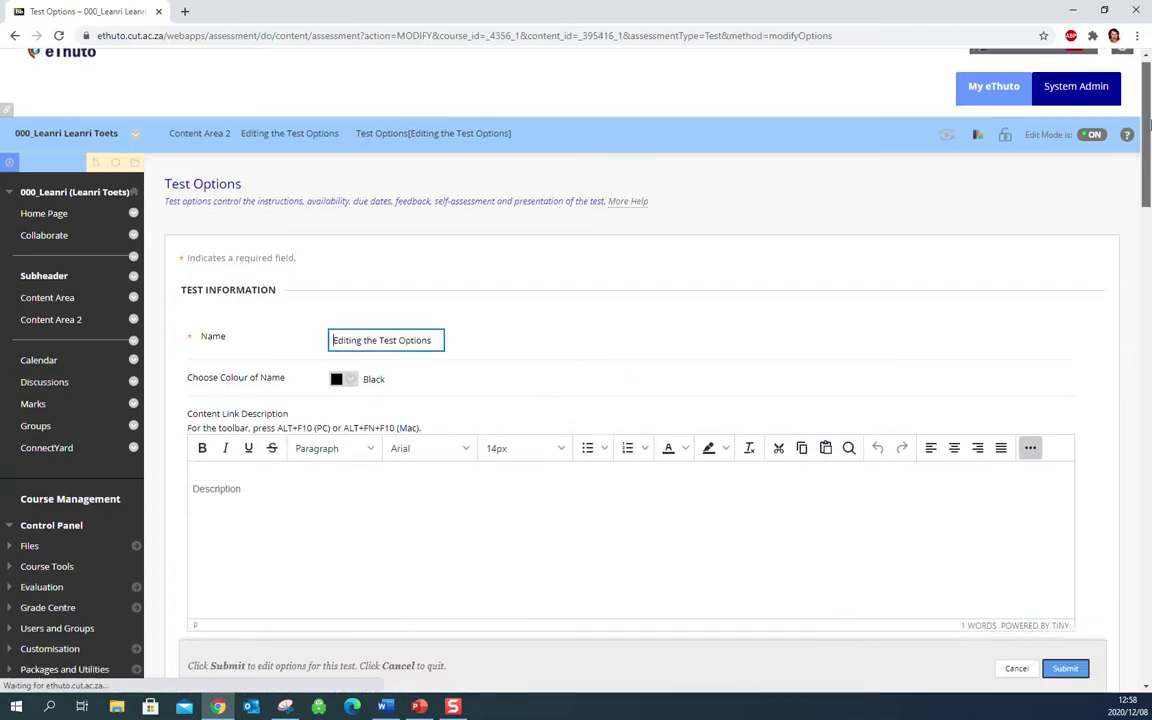
scroll(1150, 188, up, 2)
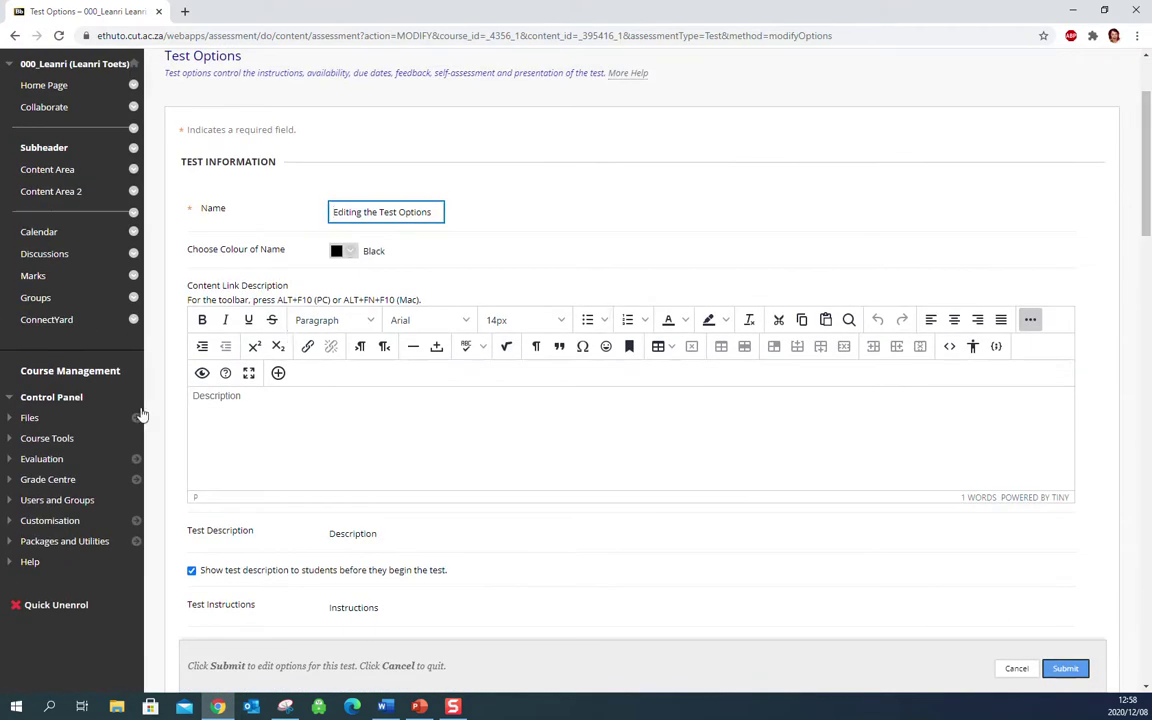
scroll(1150, 240, down, 3)
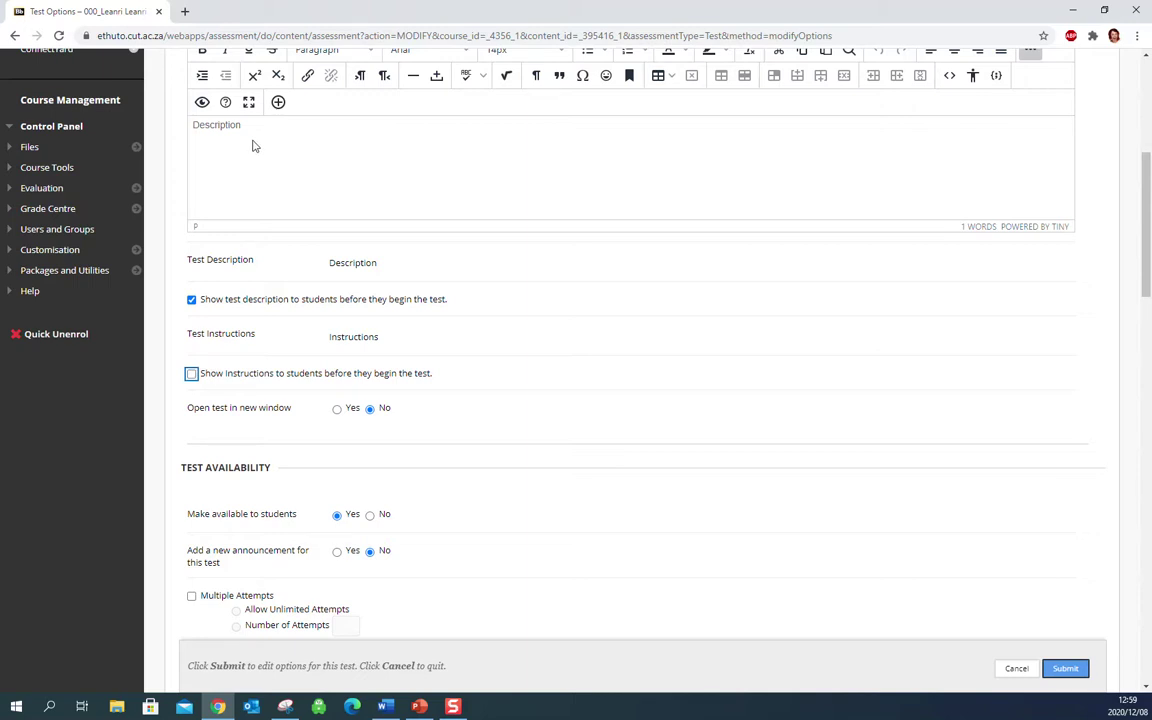
click(192, 374)
click(185, 11)
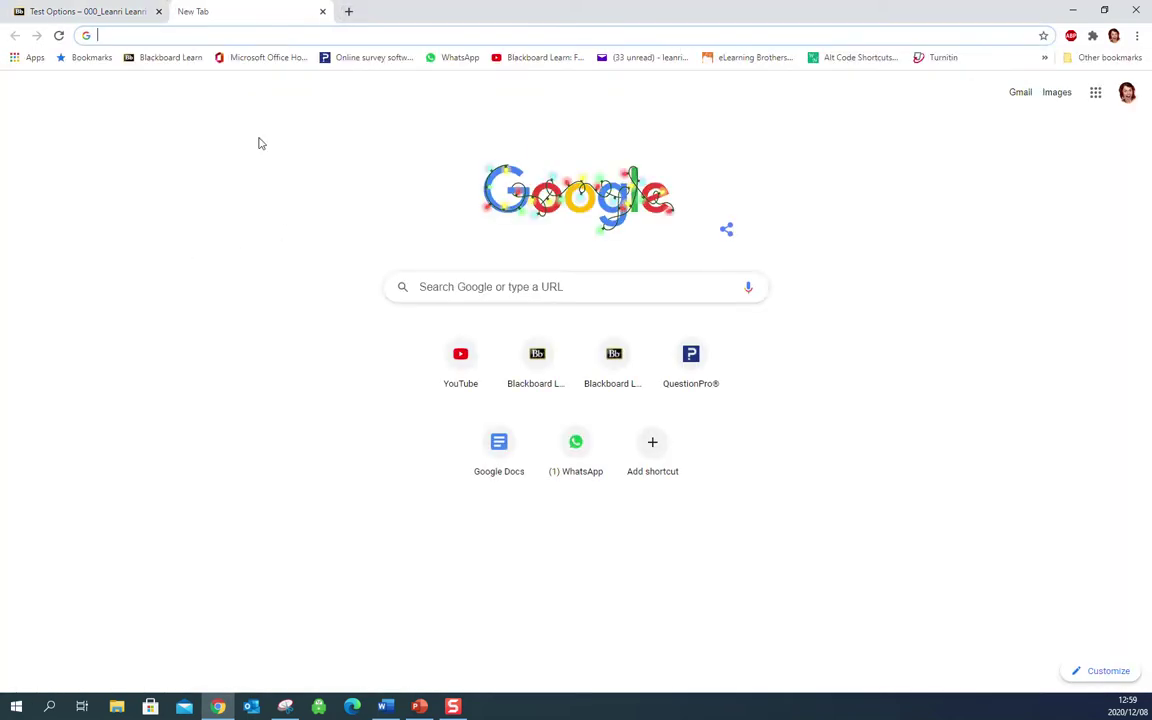
click(90, 12)
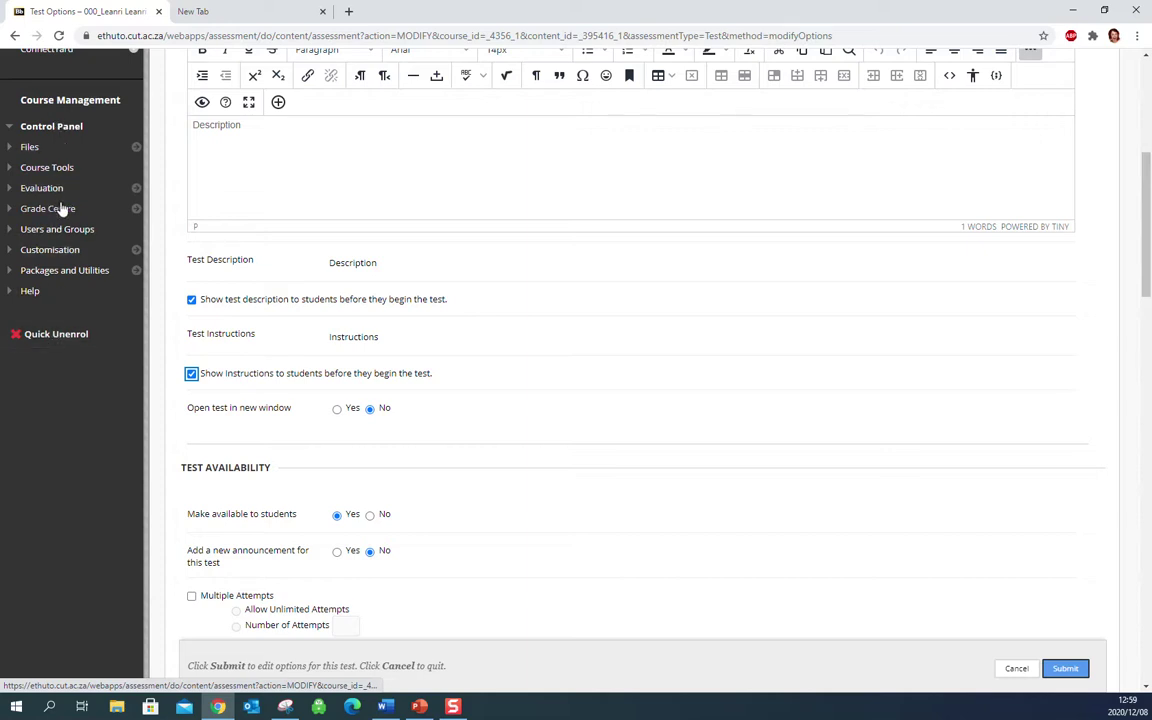
key(ctrl+Tab)
click(97, 10)
click(230, 11)
click(94, 11)
click(322, 11)
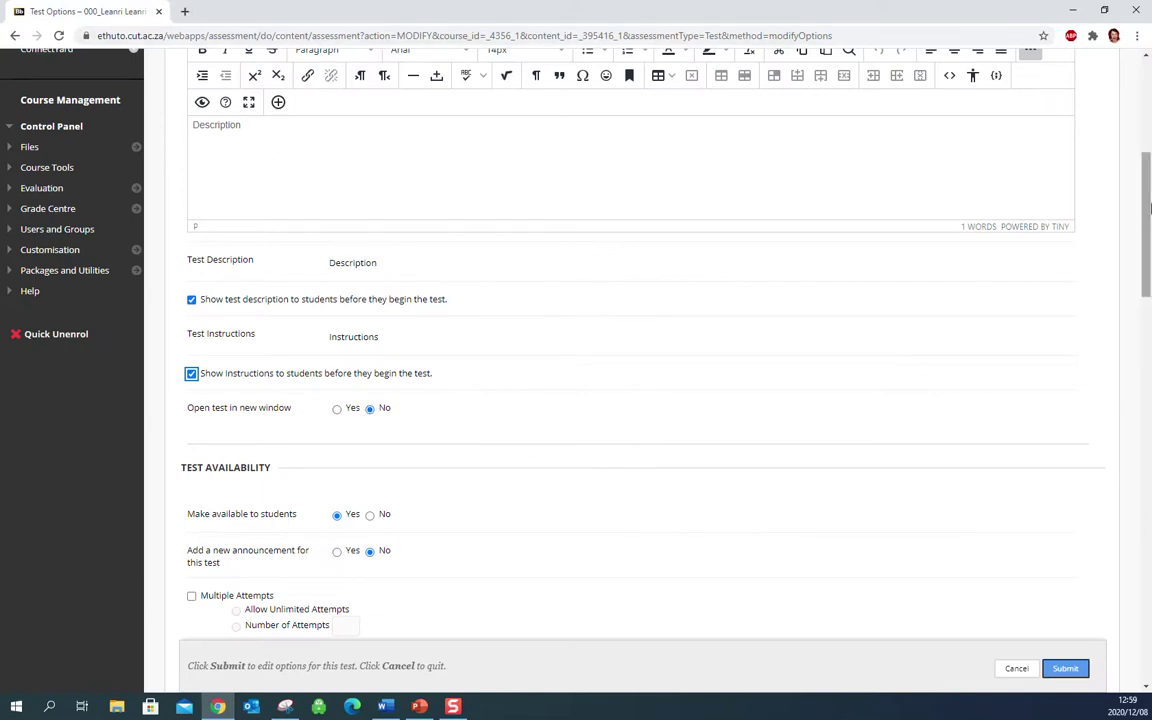
drag(1149, 207, 1149, 268)
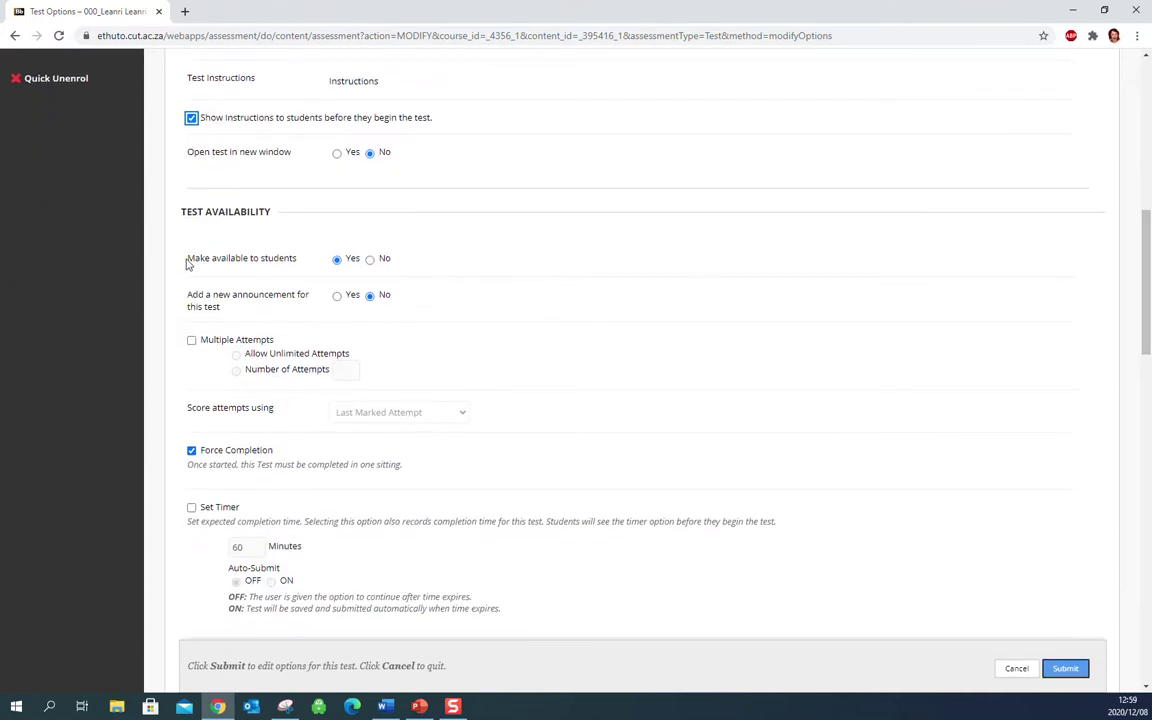
click(370, 260)
click(337, 260)
drag(1147, 298, 1150, 165)
click(135, 241)
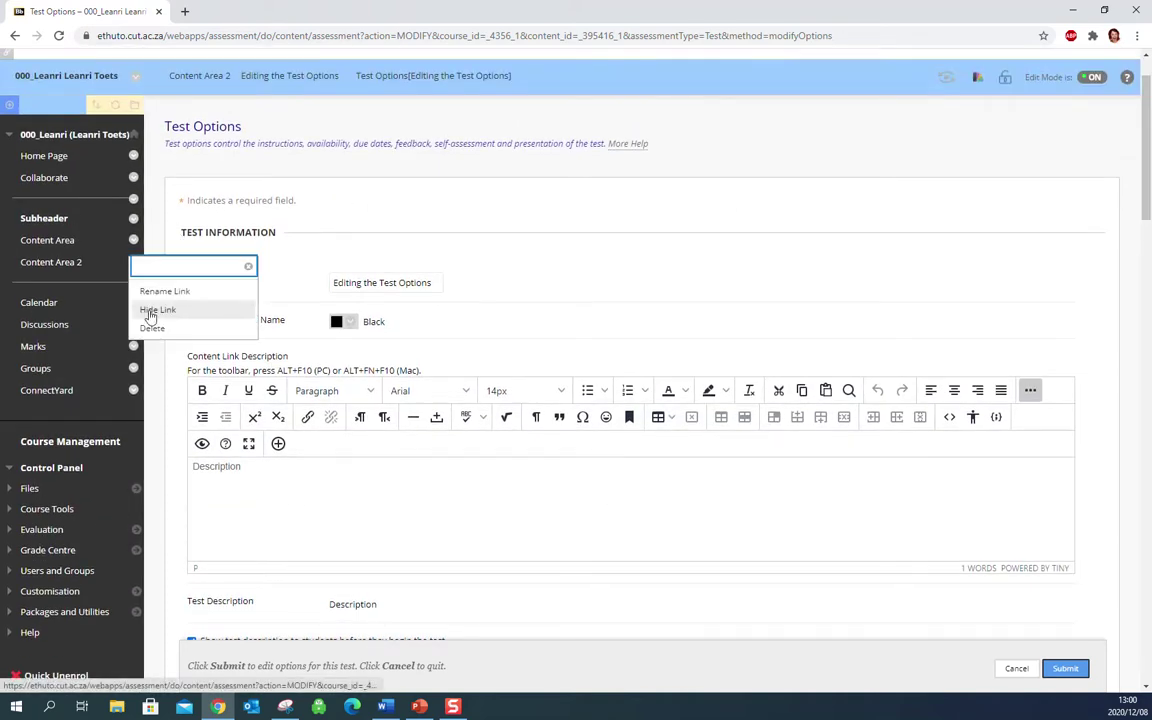
- Allow multiple attempts on the test, limited to 2, keeping Last Marked Attempt as the scoring method
drag(1149, 194, 1149, 325)
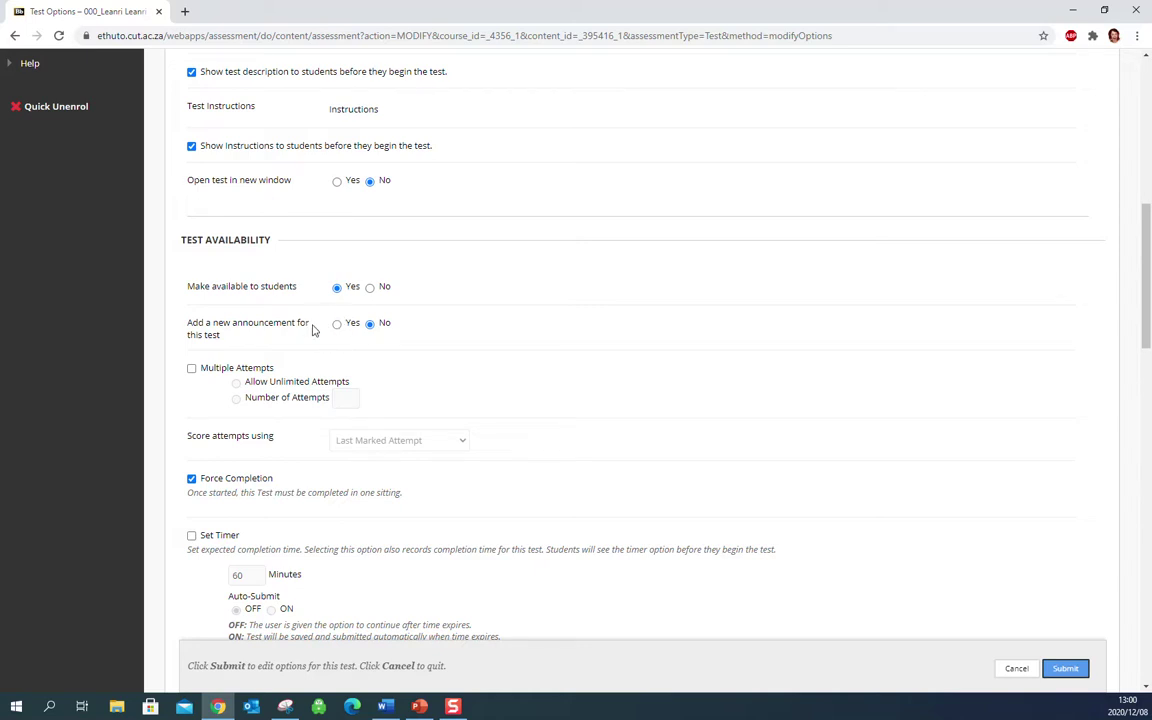
scroll(608, 286, down, 2)
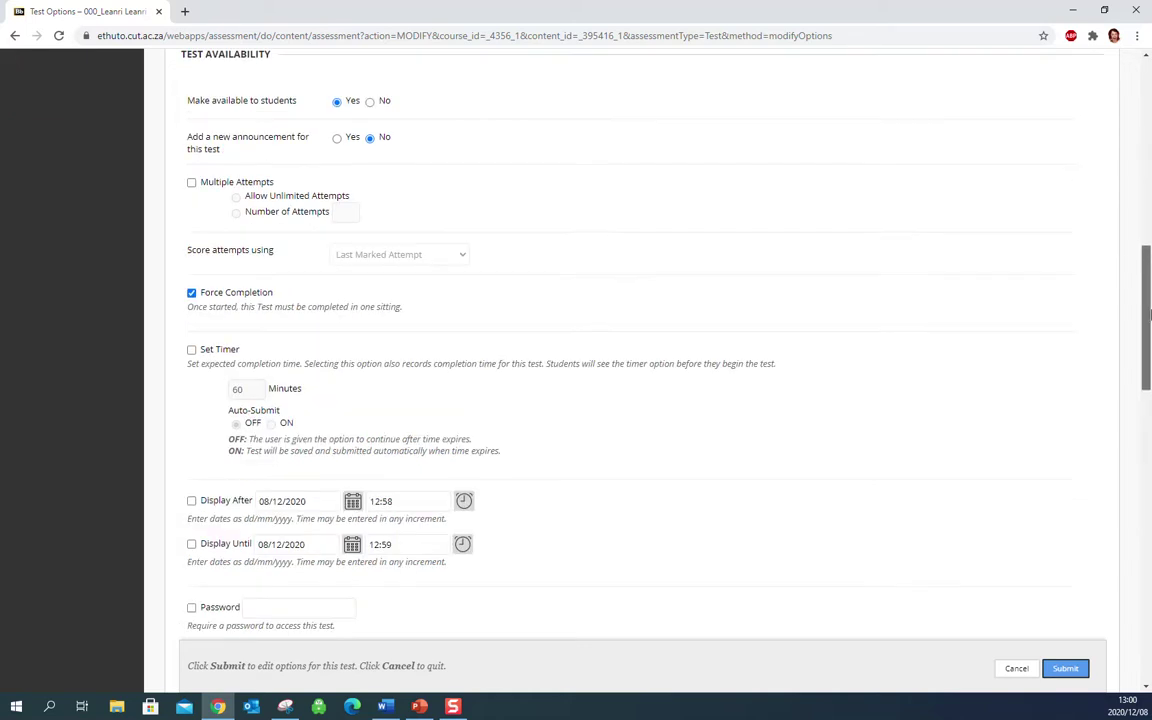
click(192, 184)
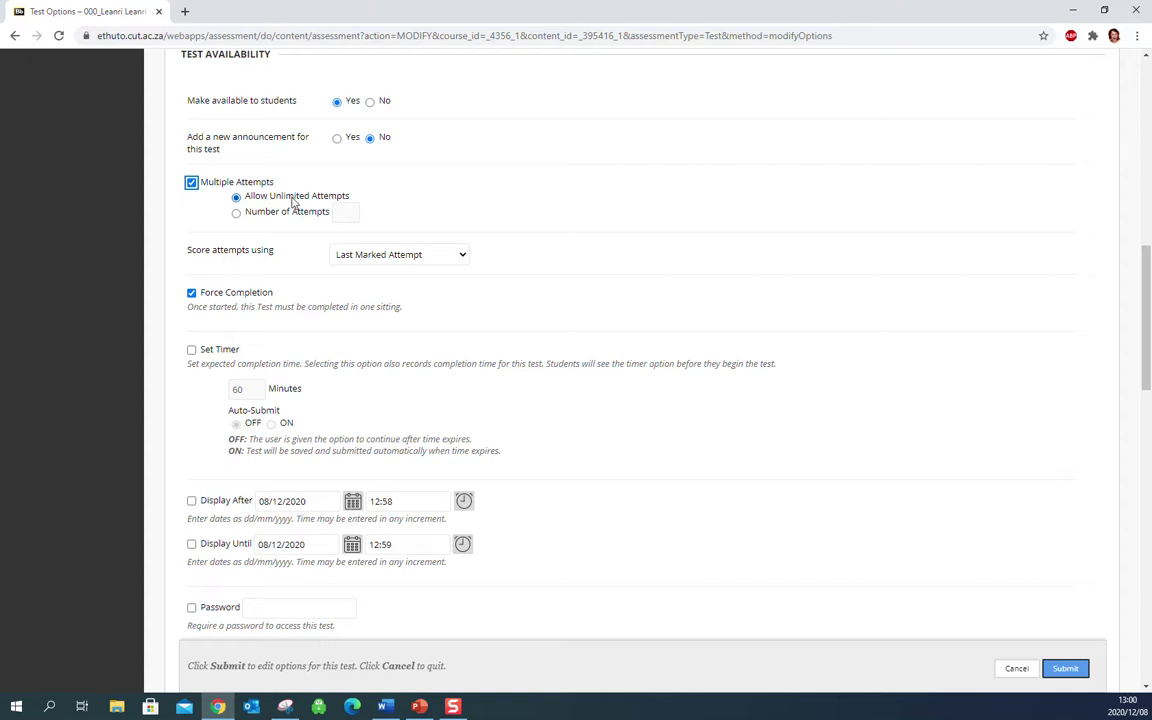
click(237, 213)
click(351, 212)
text(2)
click(399, 188)
click(440, 257)
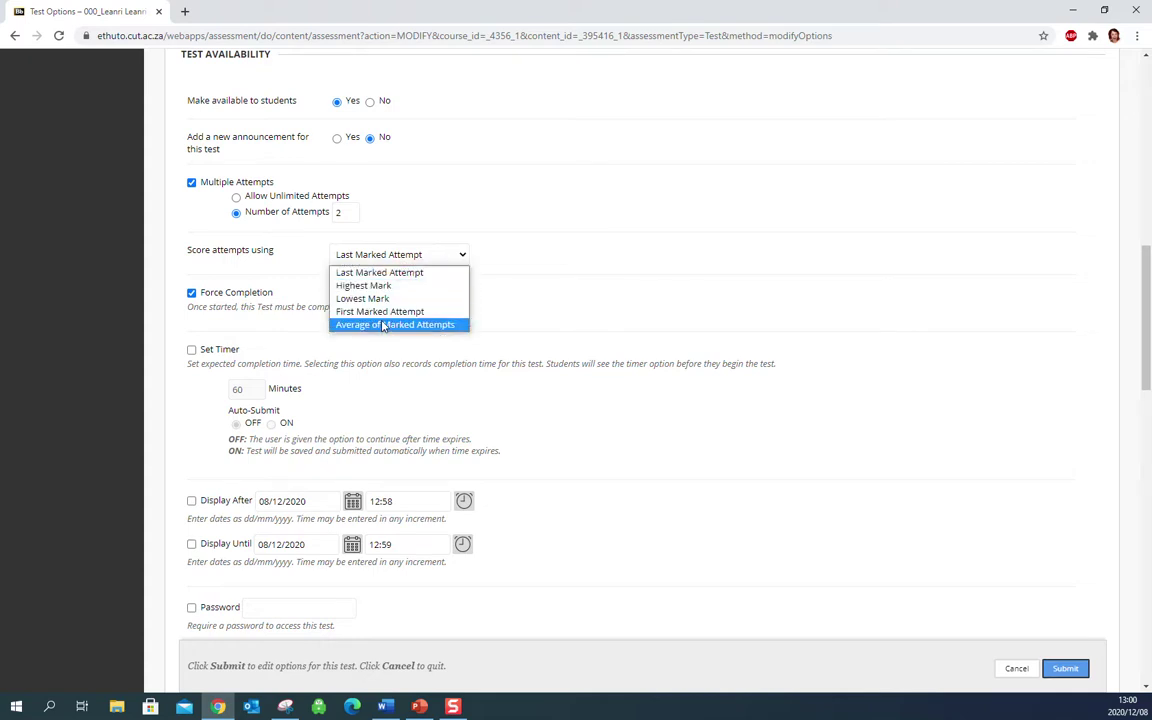
click(547, 256)
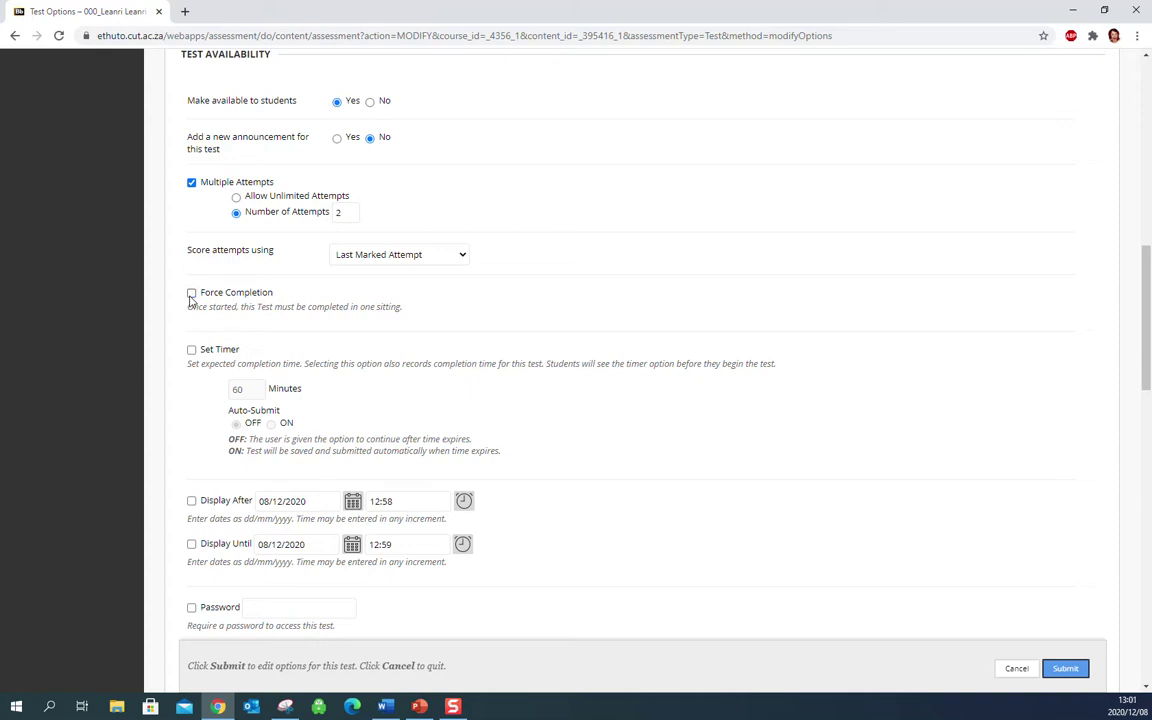
- Turn off Force Completion for the test
click(191, 296)
click(192, 294)
click(192, 294)
- Enable the 60-minute test timer and set Auto-Submit to ON
scroll(1113, 252, down, 2)
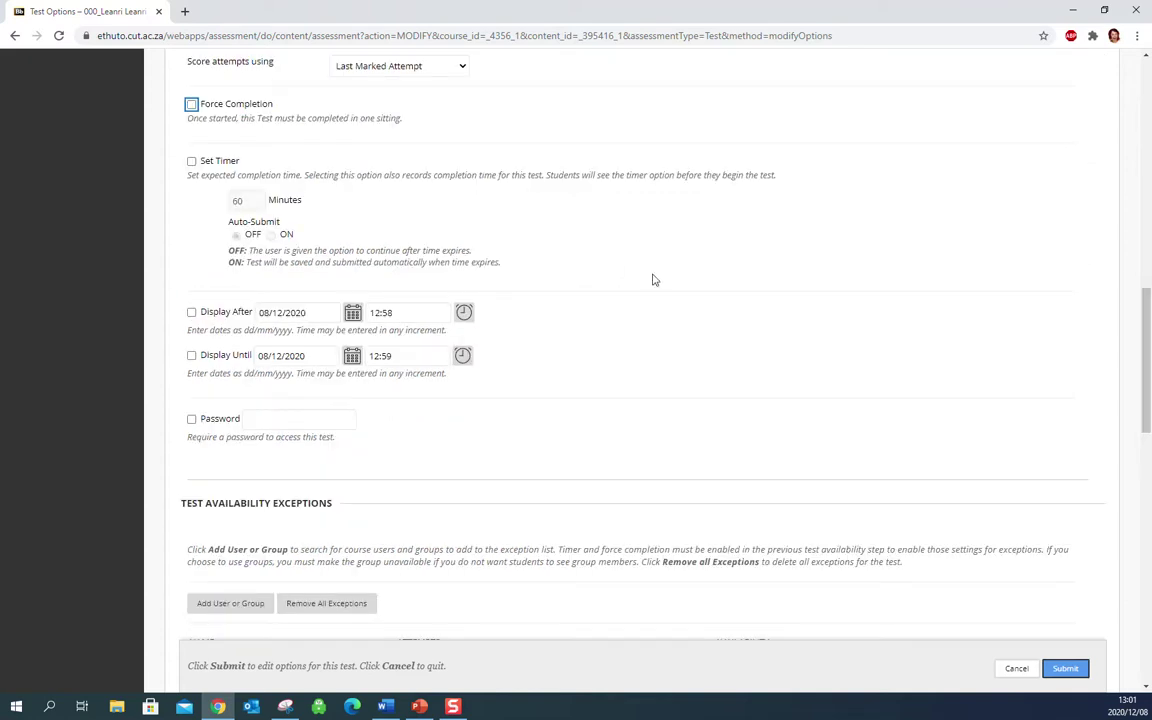
click(191, 161)
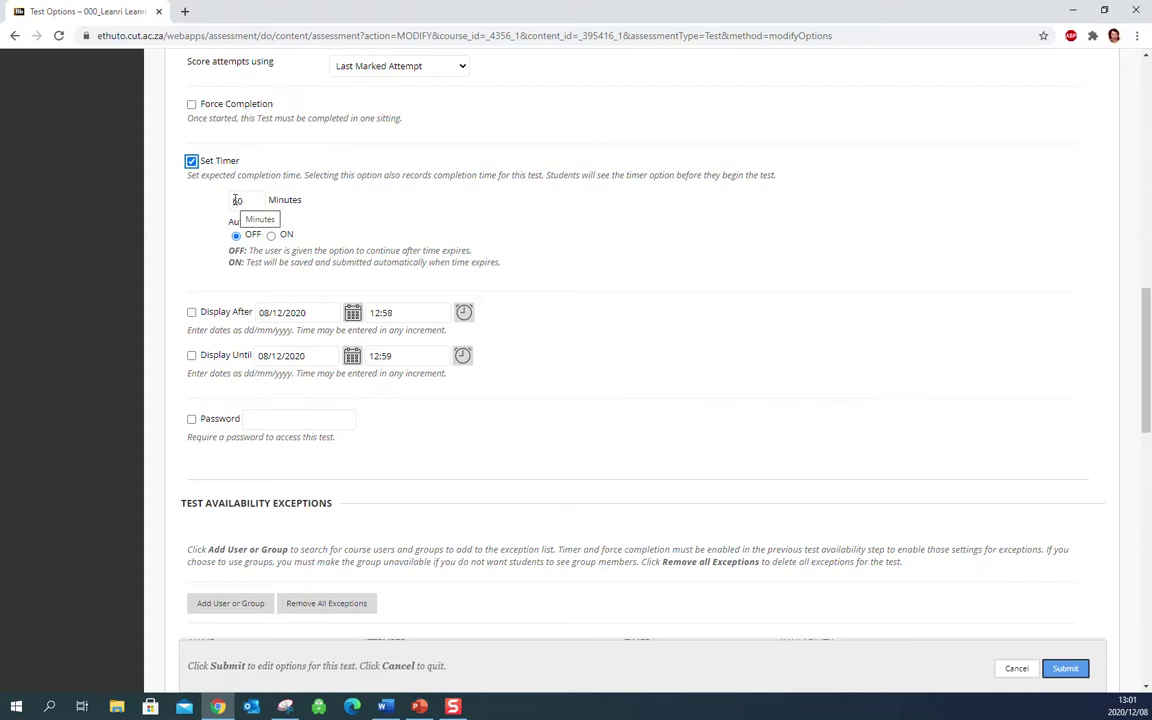
click(271, 236)
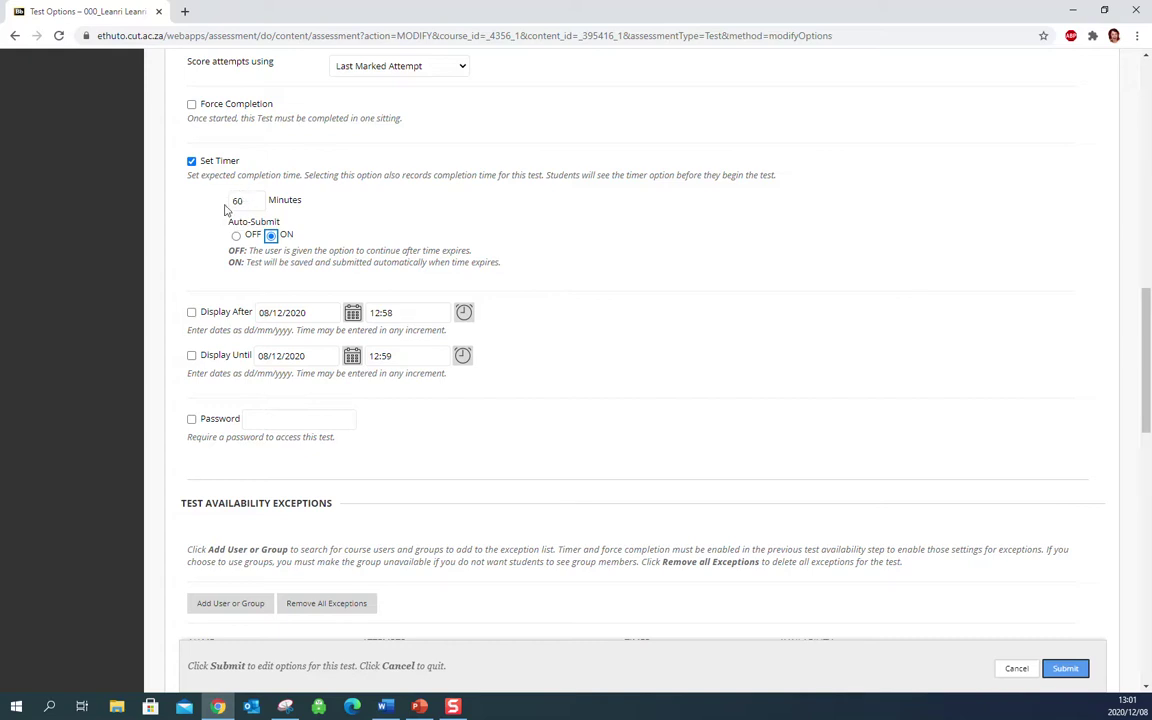
click(271, 235)
- Enable Display After for the test and set it to 09/12/2020 at 08:00
click(191, 313)
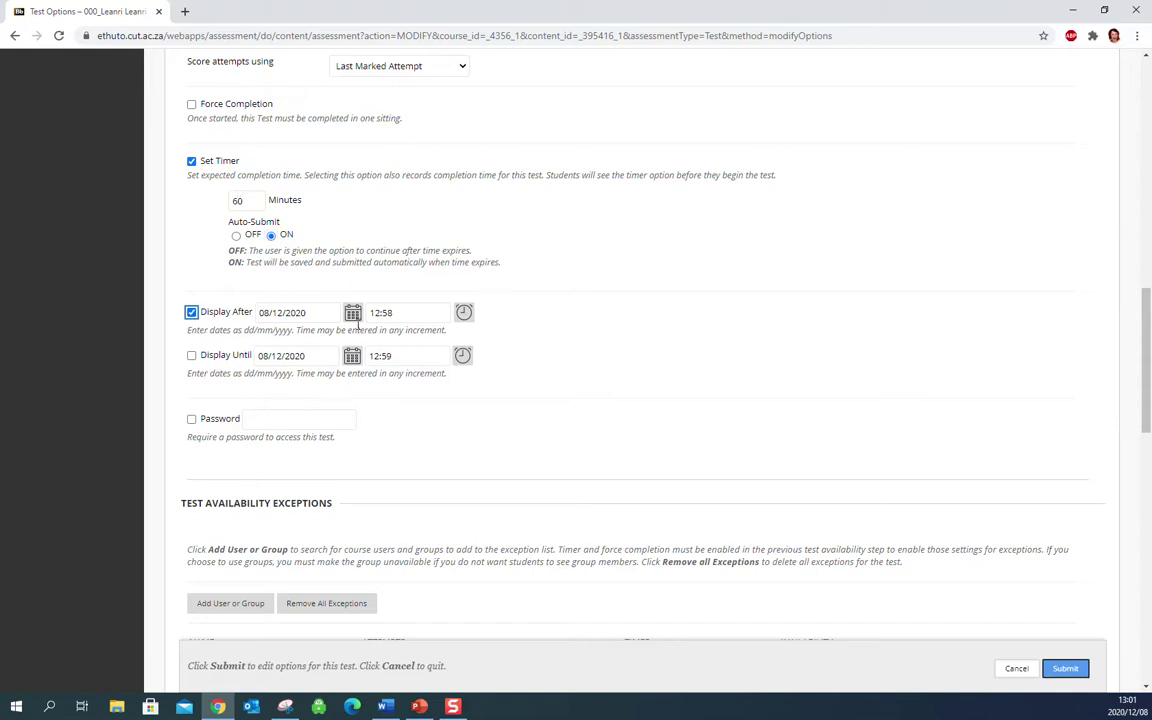
click(353, 314)
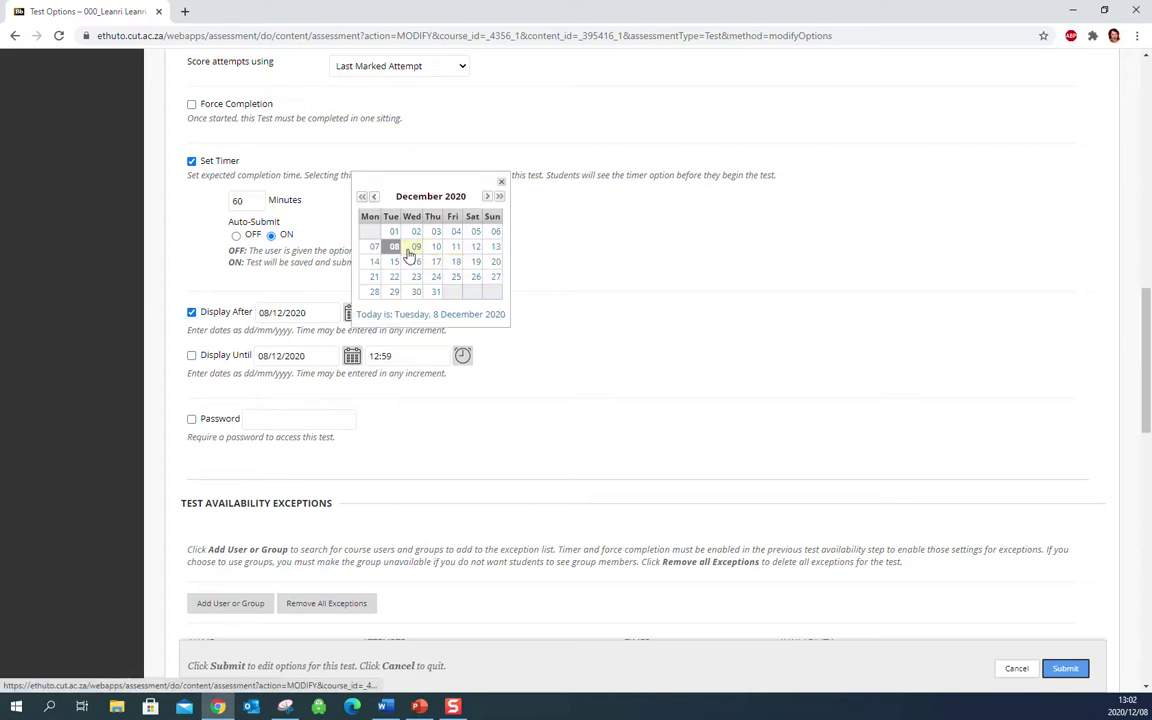
click(411, 248)
click(463, 312)
mouse_move(527, 260)
mouse_down()
mouse_move(527, 207)
mouse_move(528, 236)
mouse_up()
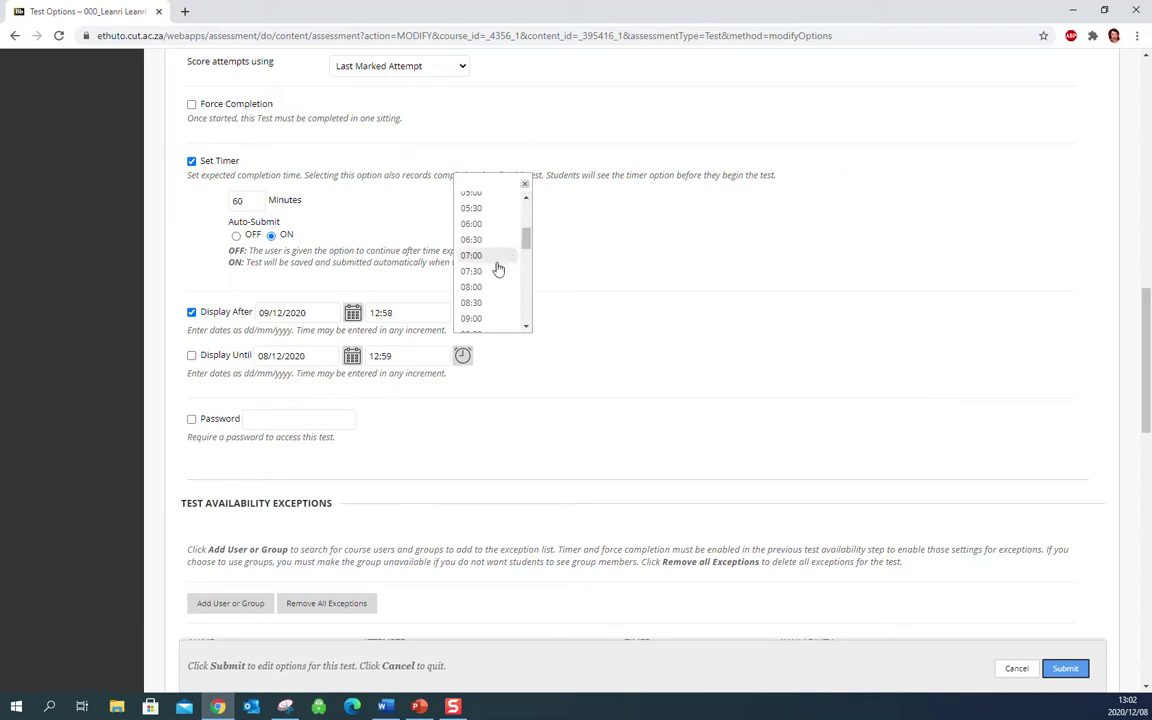
click(472, 270)
- Set the test's Display Until to 11/12/2020 at 12:00
click(351, 357)
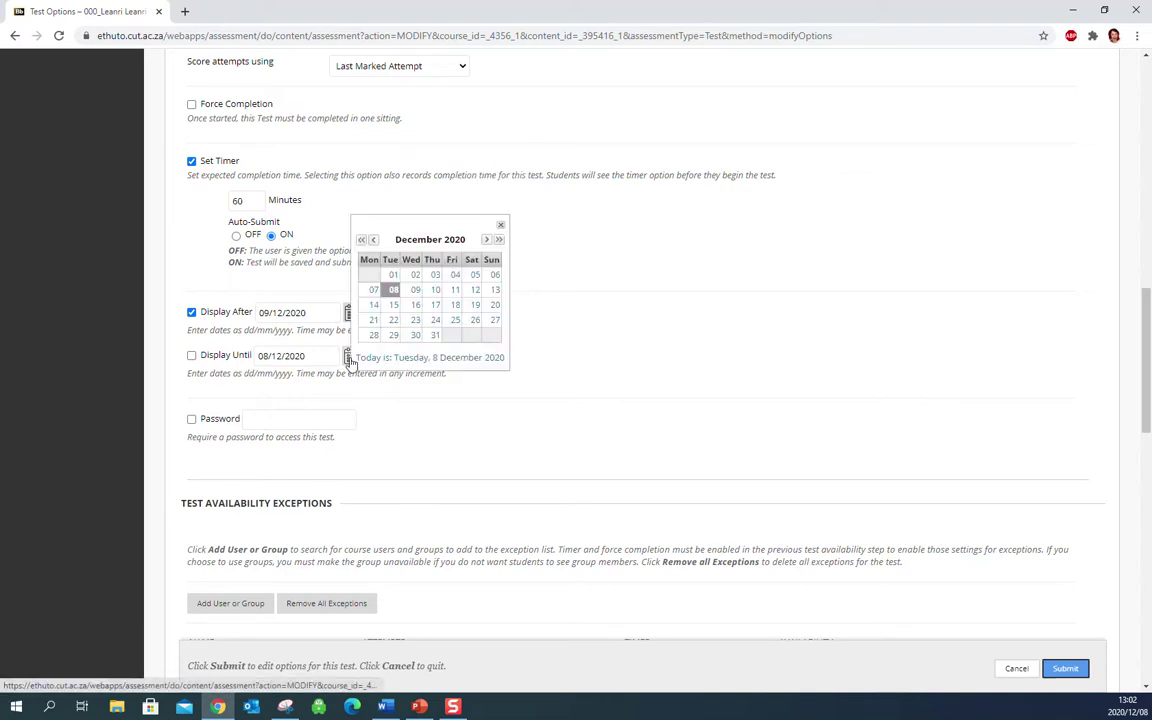
click(453, 290)
click(464, 357)
scroll(524, 300, down, 5)
scroll(524, 300, down, 2)
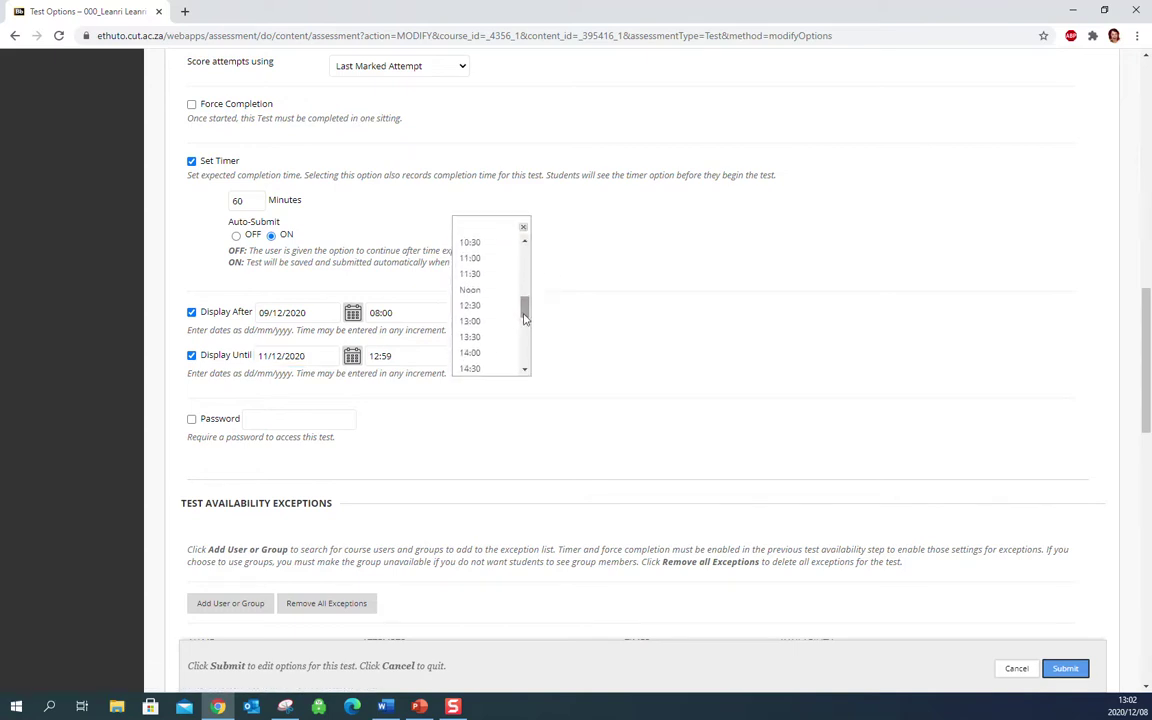
click(483, 302)
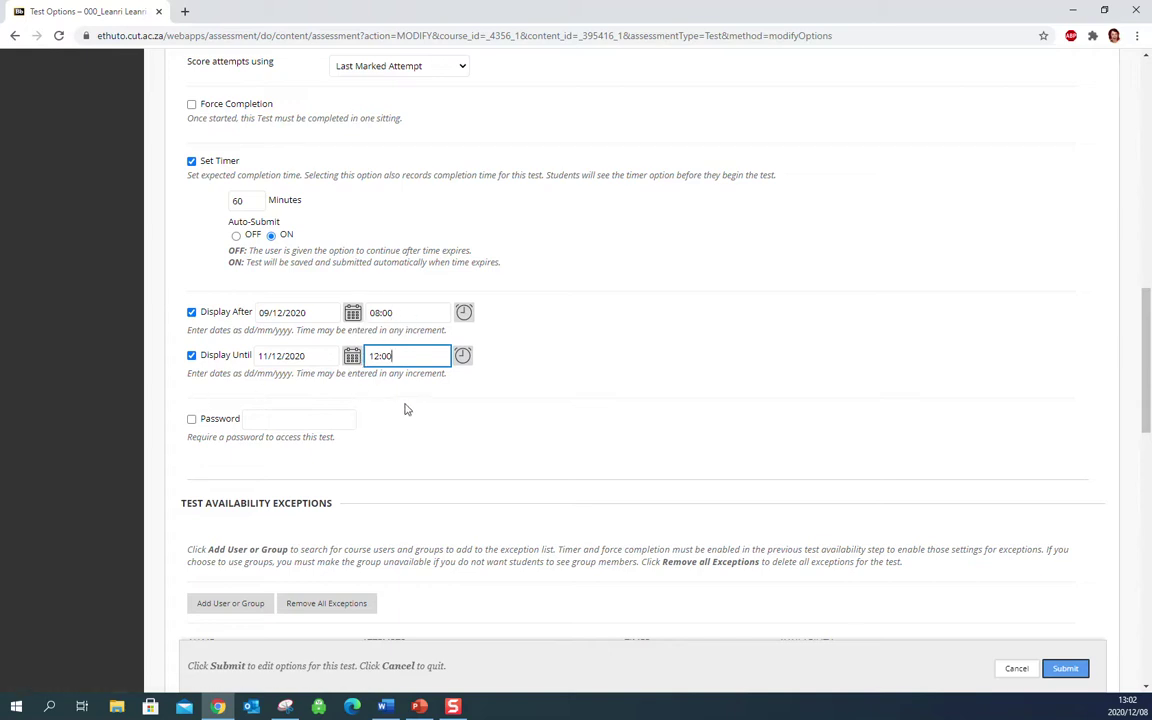
- Try requiring a password to access the test by filling in the test password
scroll(1149, 307, down, 1)
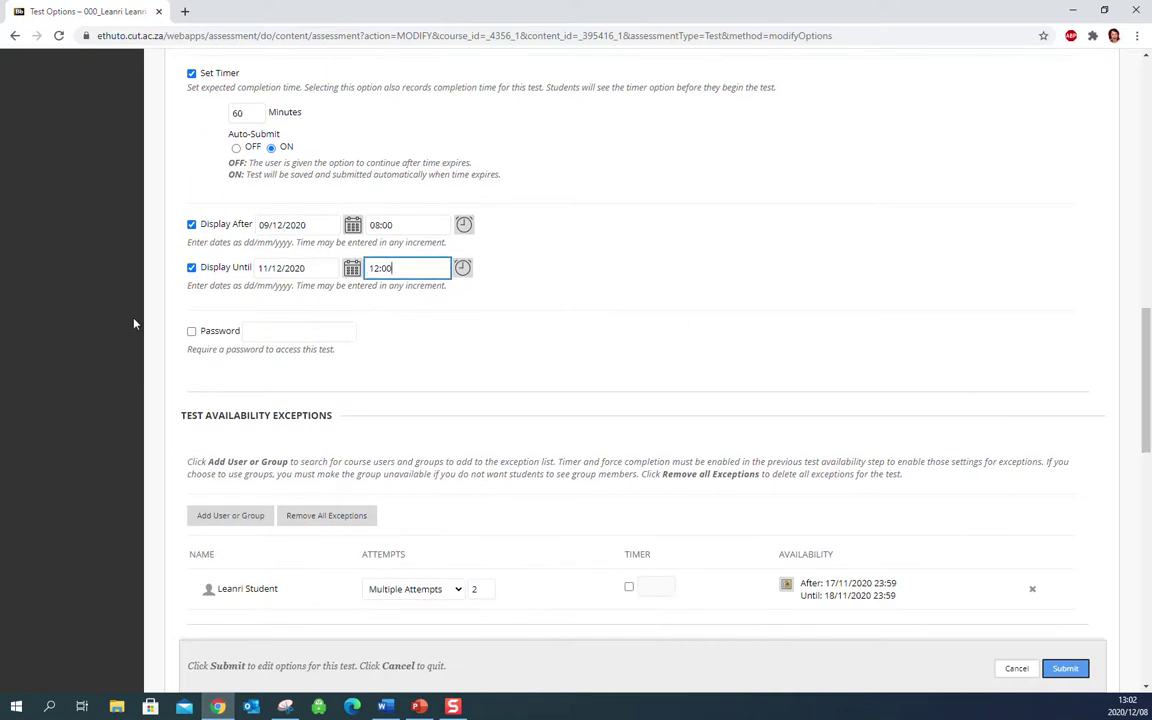
click(192, 332)
click(264, 335)
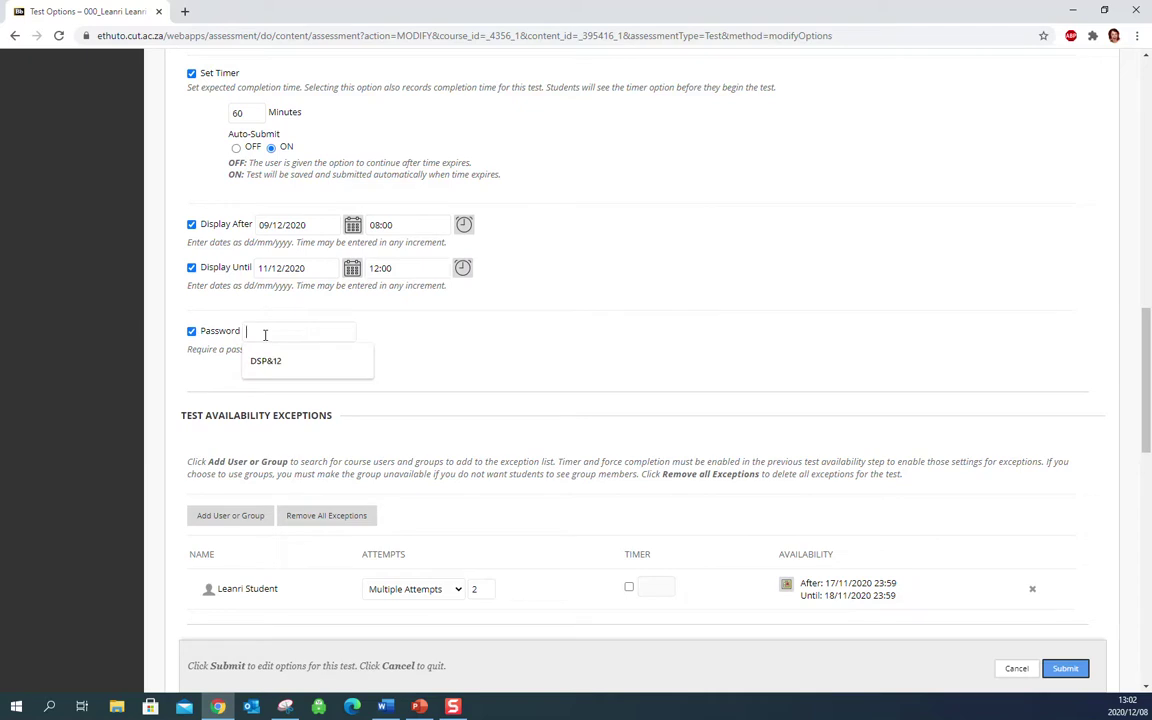
text(Password)
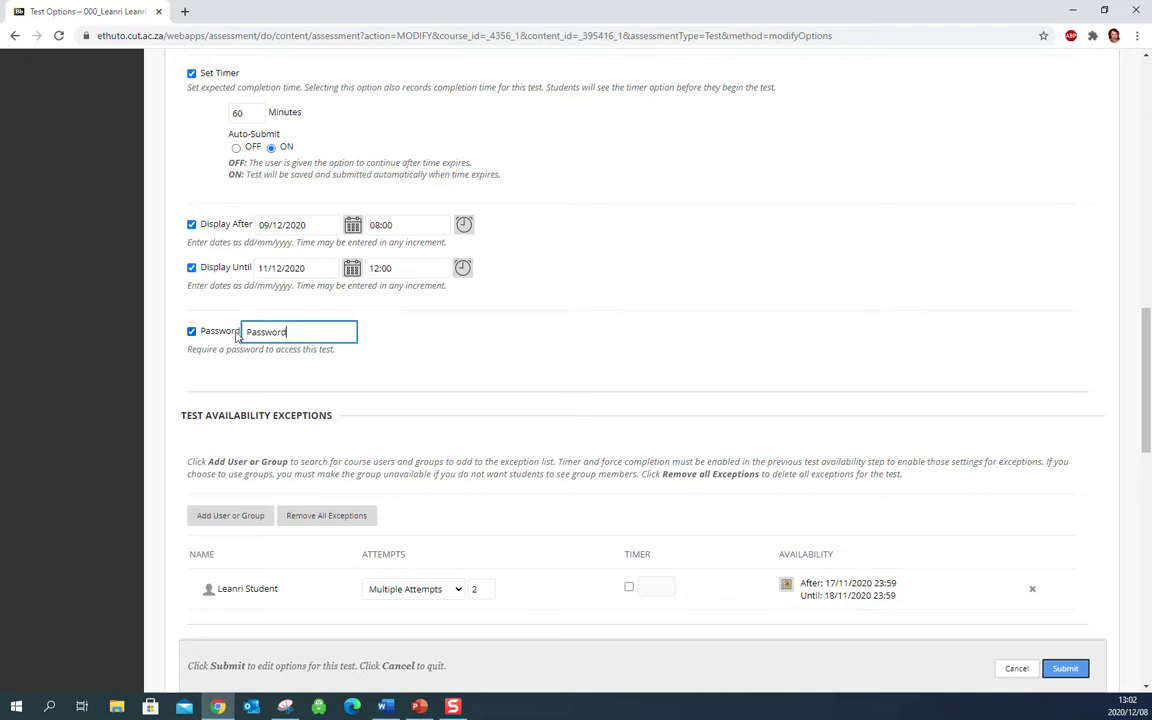
click(191, 331)
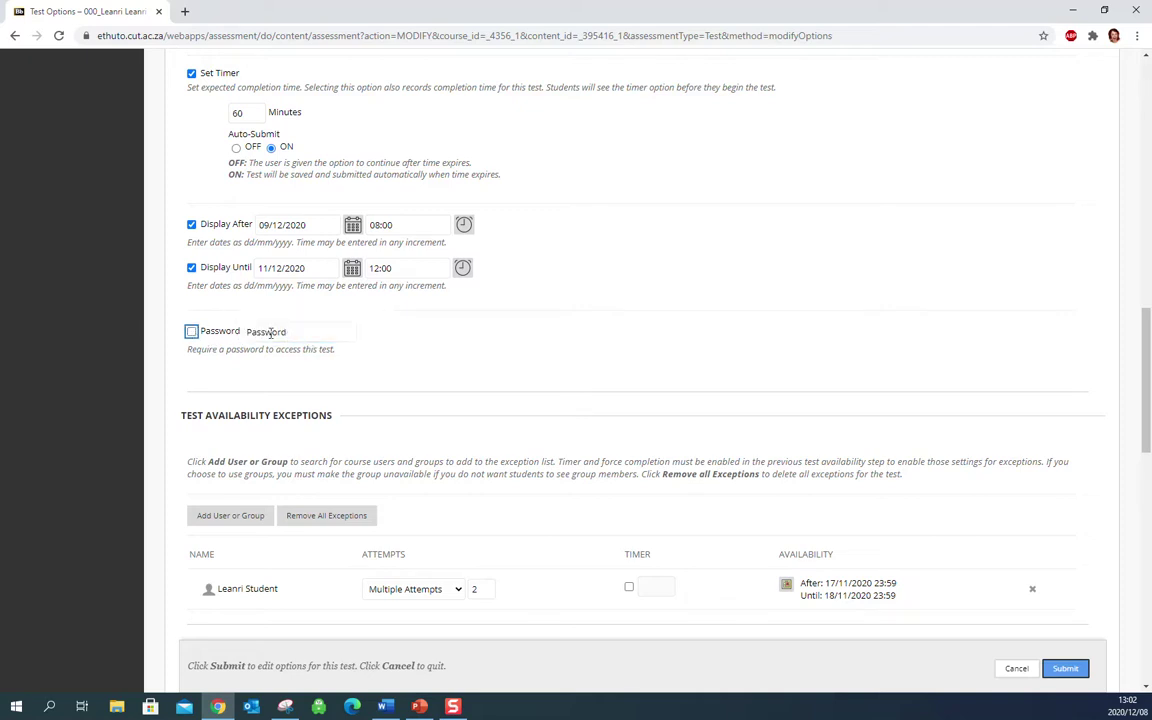
key(BackSpace)
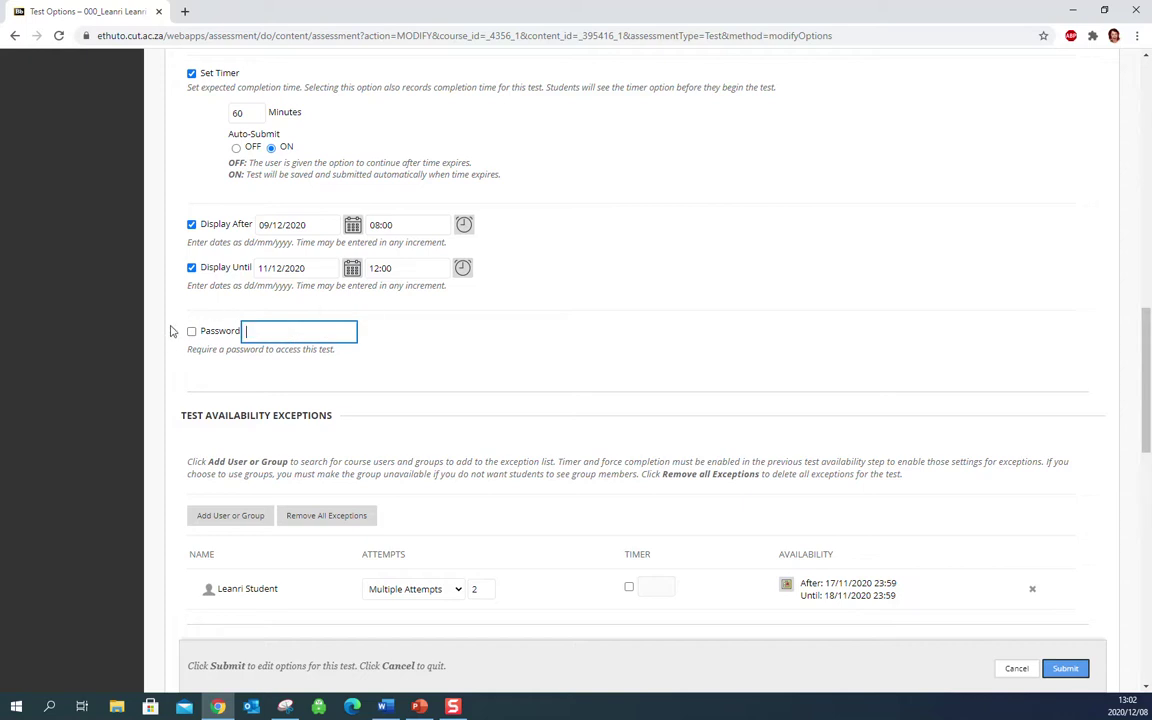
- In the student's availability exception, enable the timer with a value of 80 and set the number of attempts to 3
scroll(908, 399, down, 4)
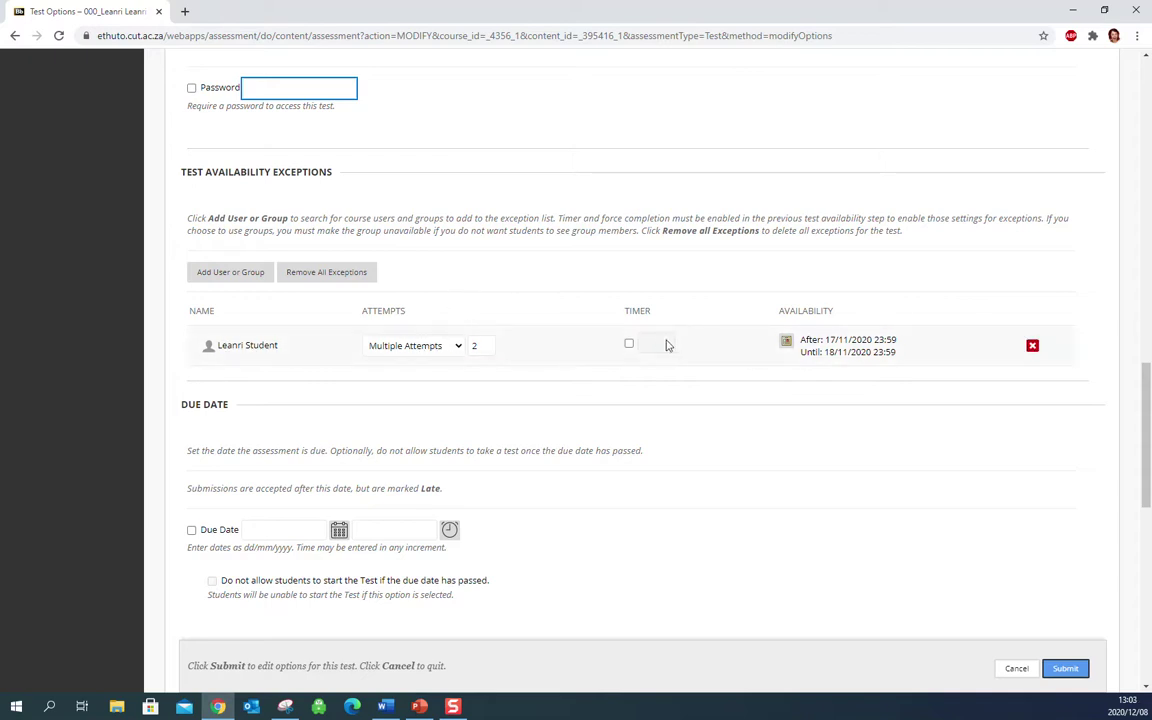
click(629, 345)
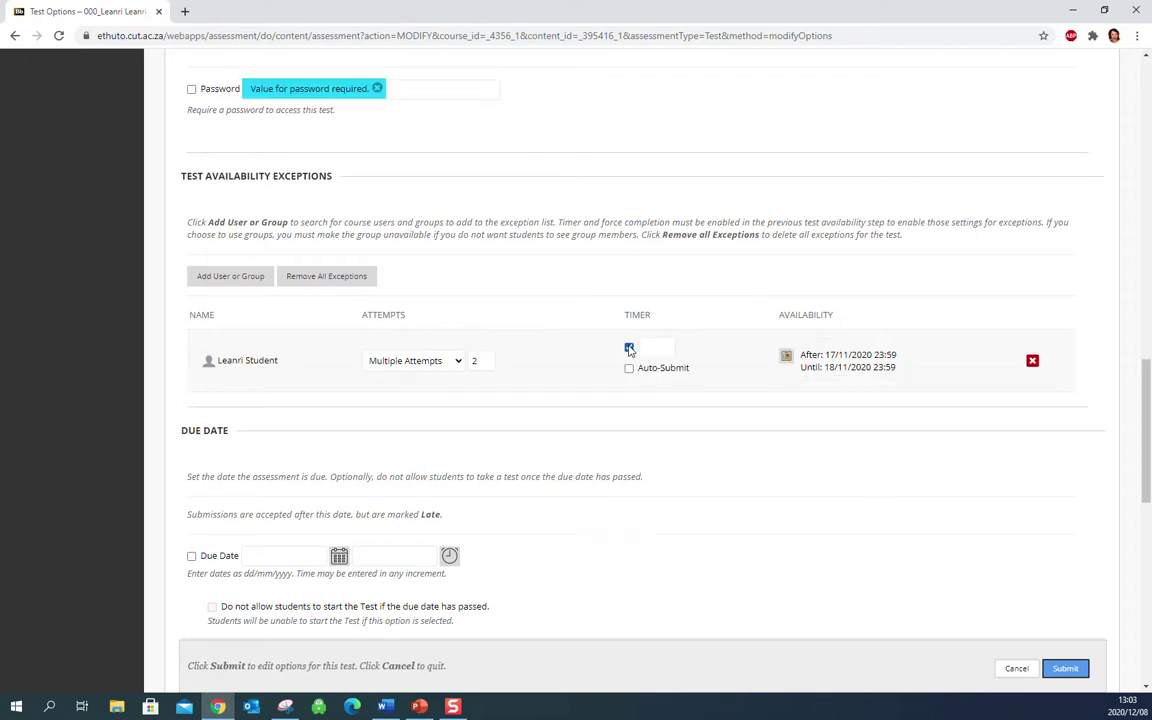
click(656, 347)
double_click(486, 360)
text(3)
click(547, 380)
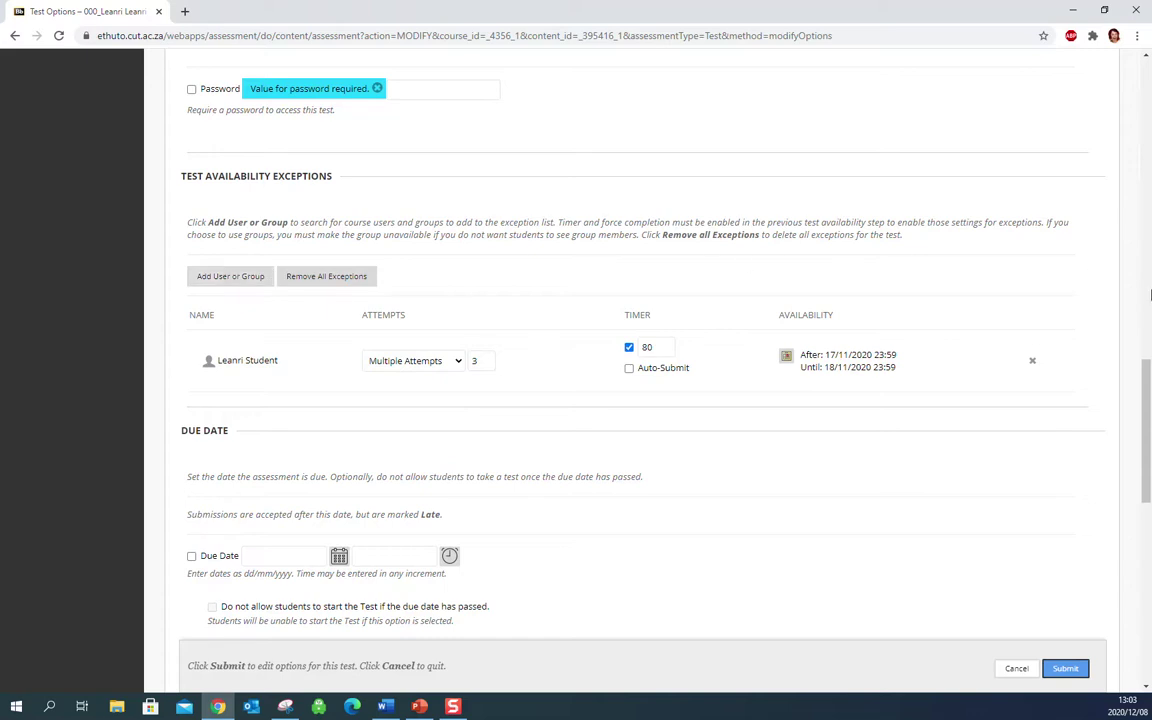
- Enable the test's due date and set it to 11/12/2020 at 12:00 AM
drag(1148, 379, 1149, 446)
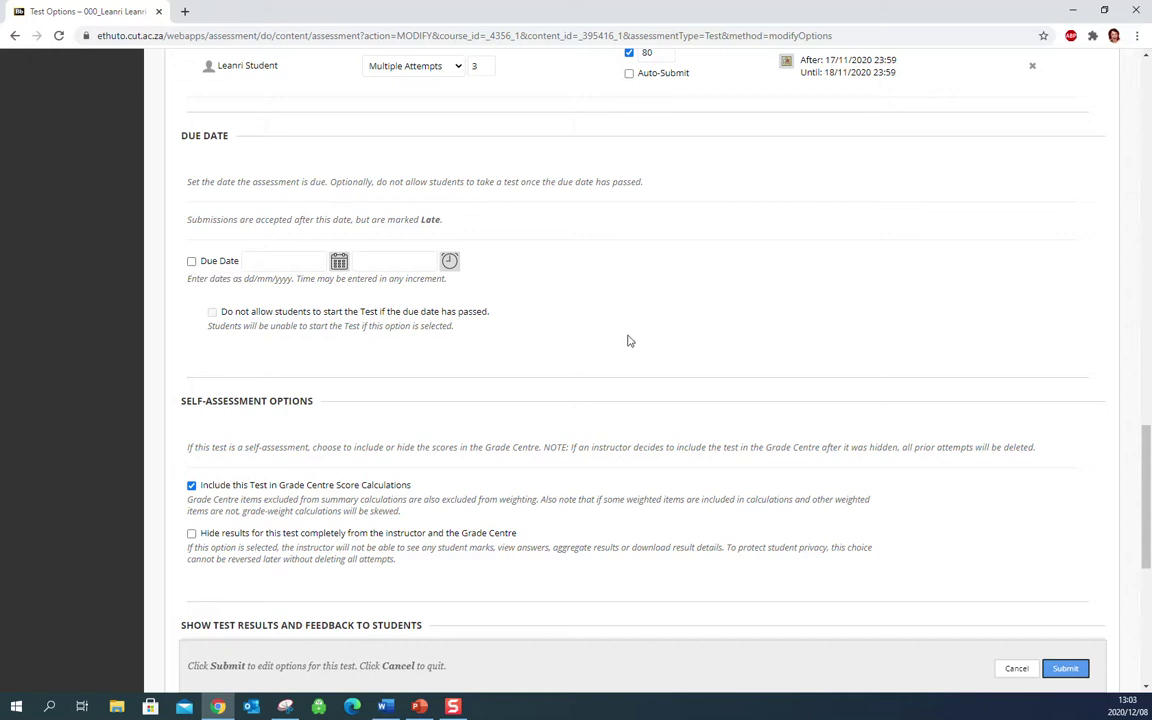
click(192, 262)
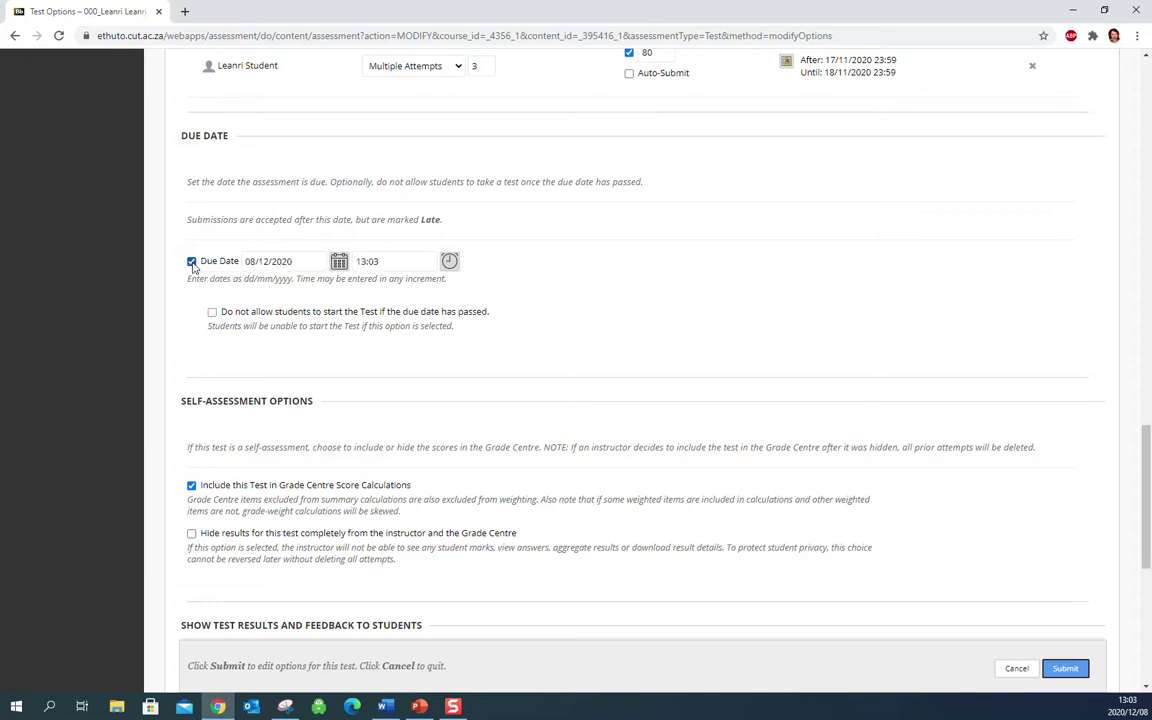
click(341, 266)
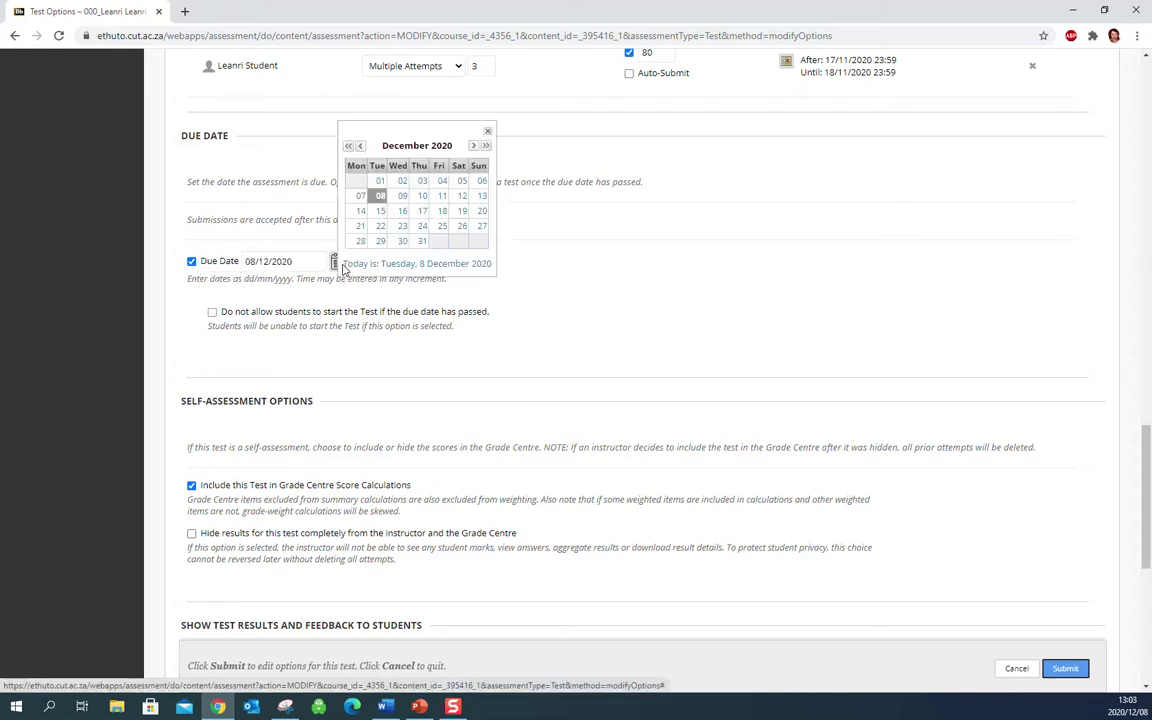
click(441, 197)
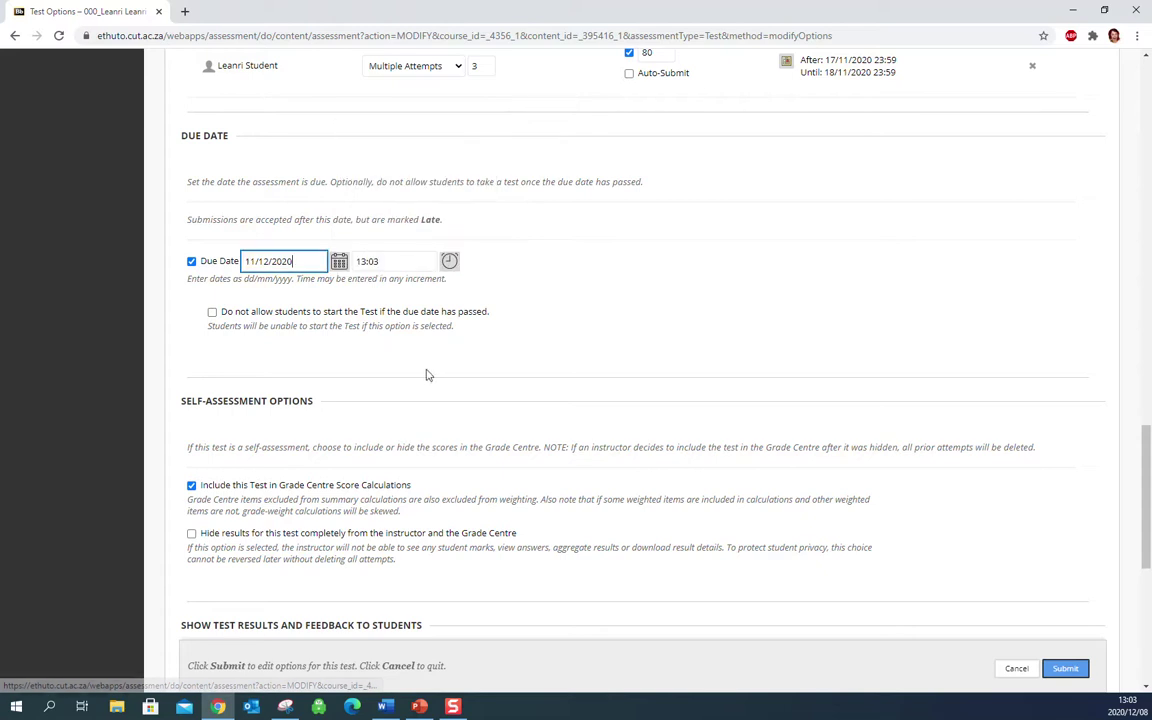
key(Tab)
text(12)
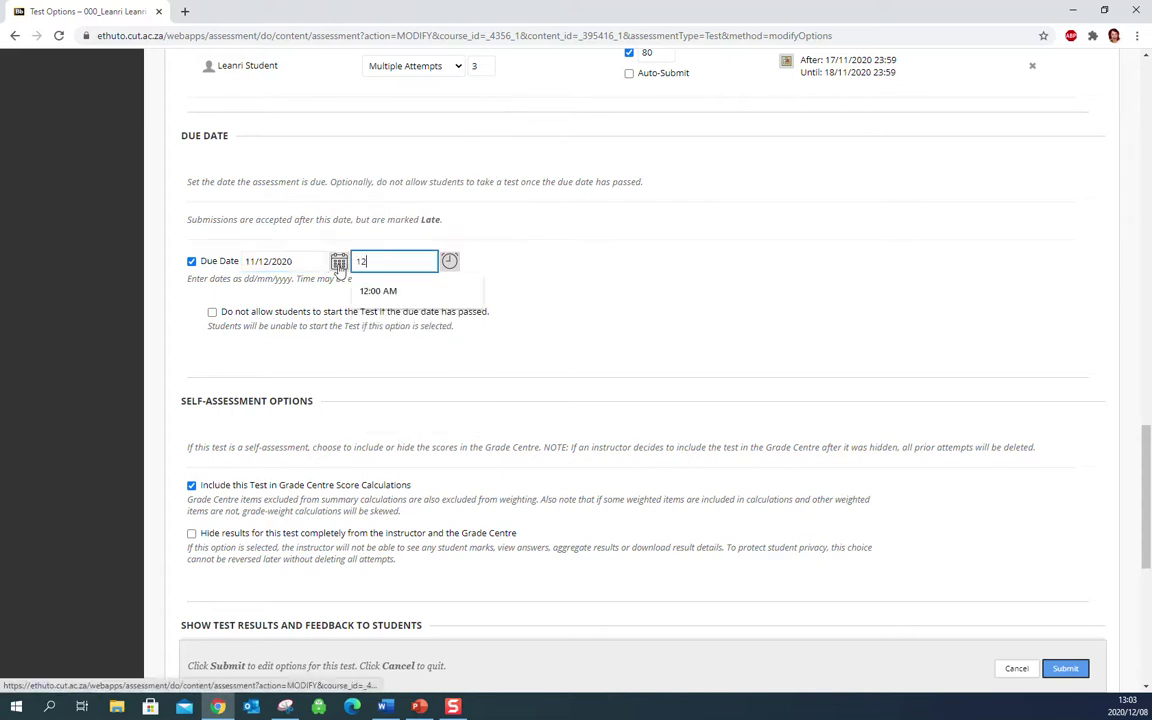
text(:00 AM)
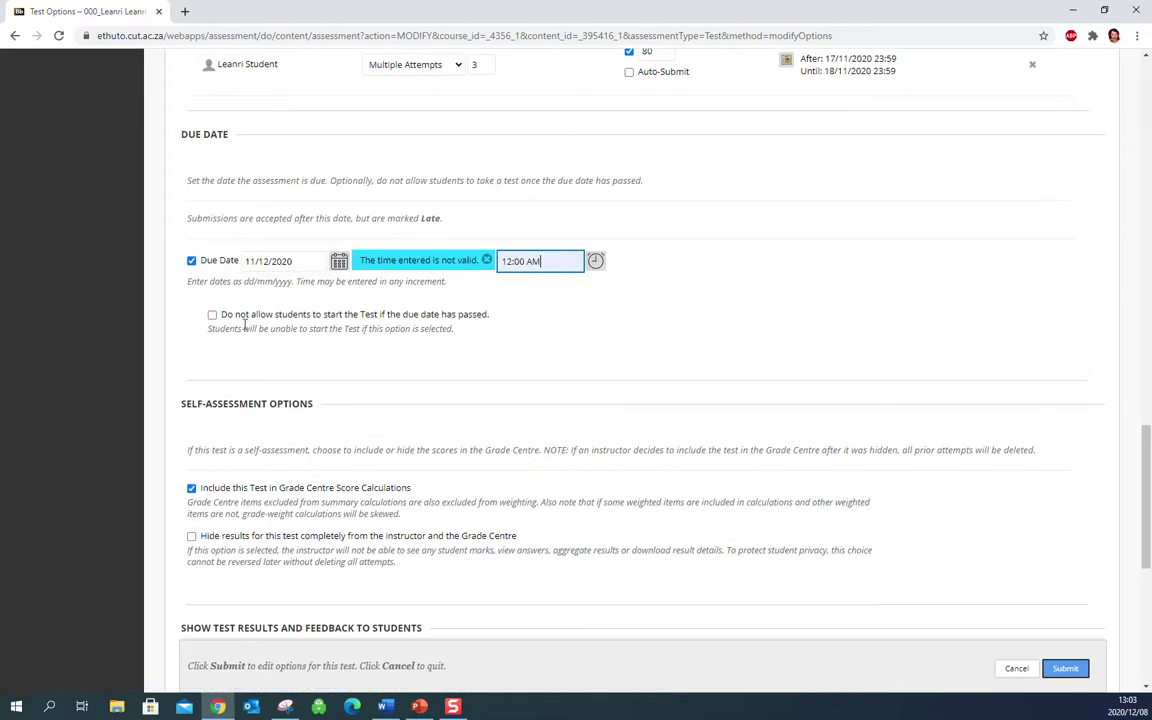
- Correct the due time to 12:00 PM and turn the test's due date off again
click(540, 260)
key(BackSpace)
key(BackSpace)
text(P)
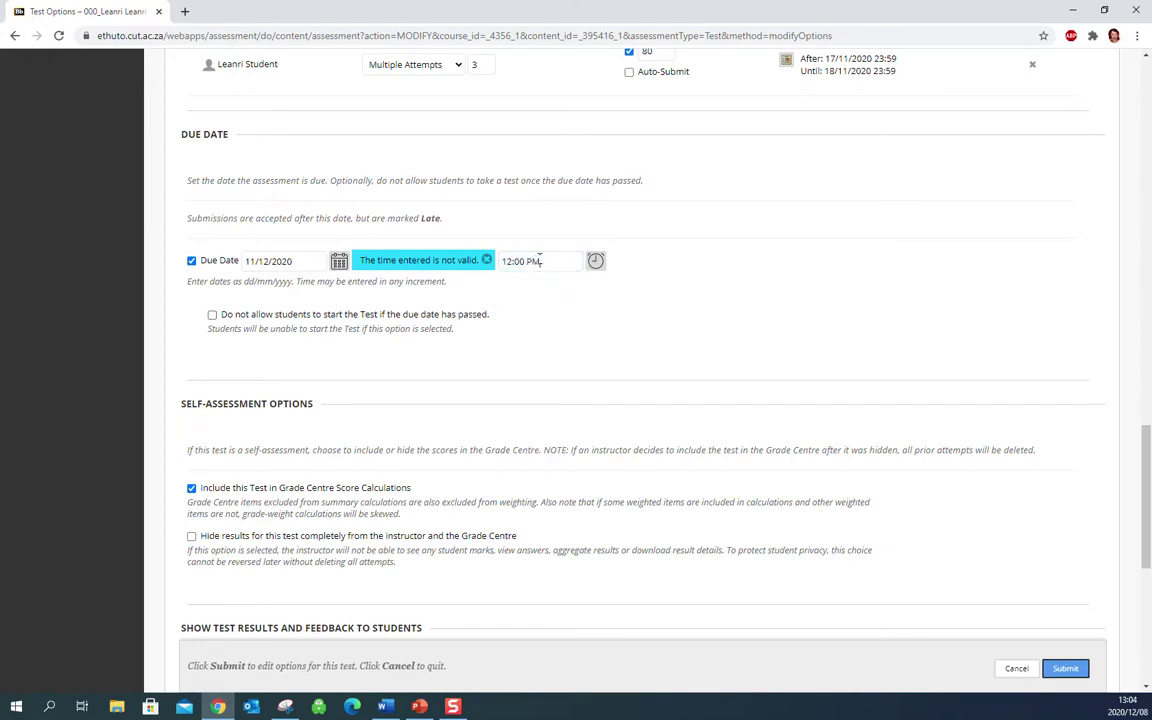
click(427, 280)
click(487, 261)
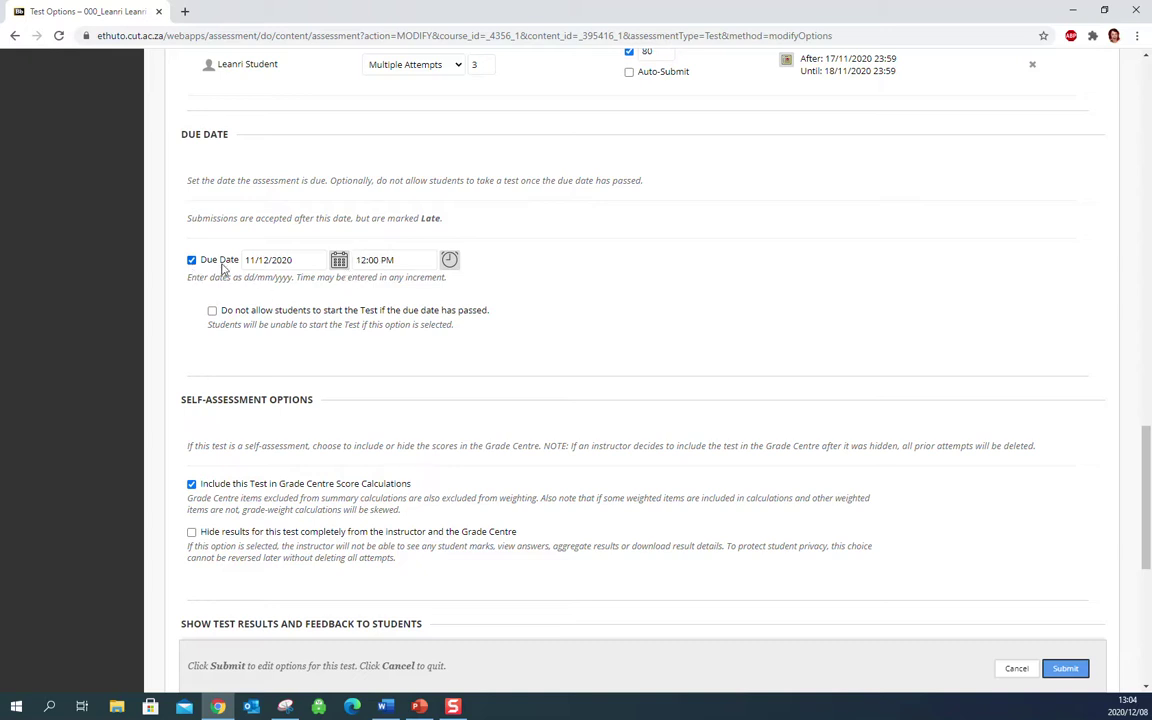
click(191, 261)
- Try hiding the test results completely from the instructor and Grade Centre, and restore inclusion in the Grade Centre score calculations
scroll(609, 235, down, 3)
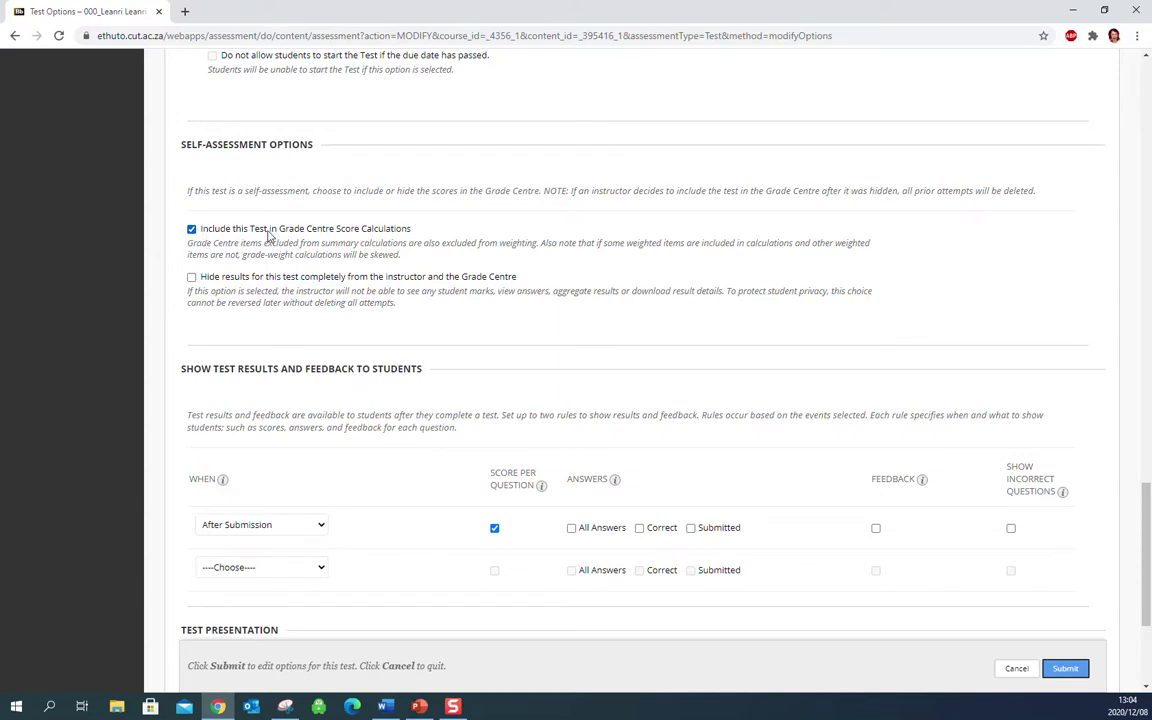
click(191, 278)
drag(188, 298, 400, 306)
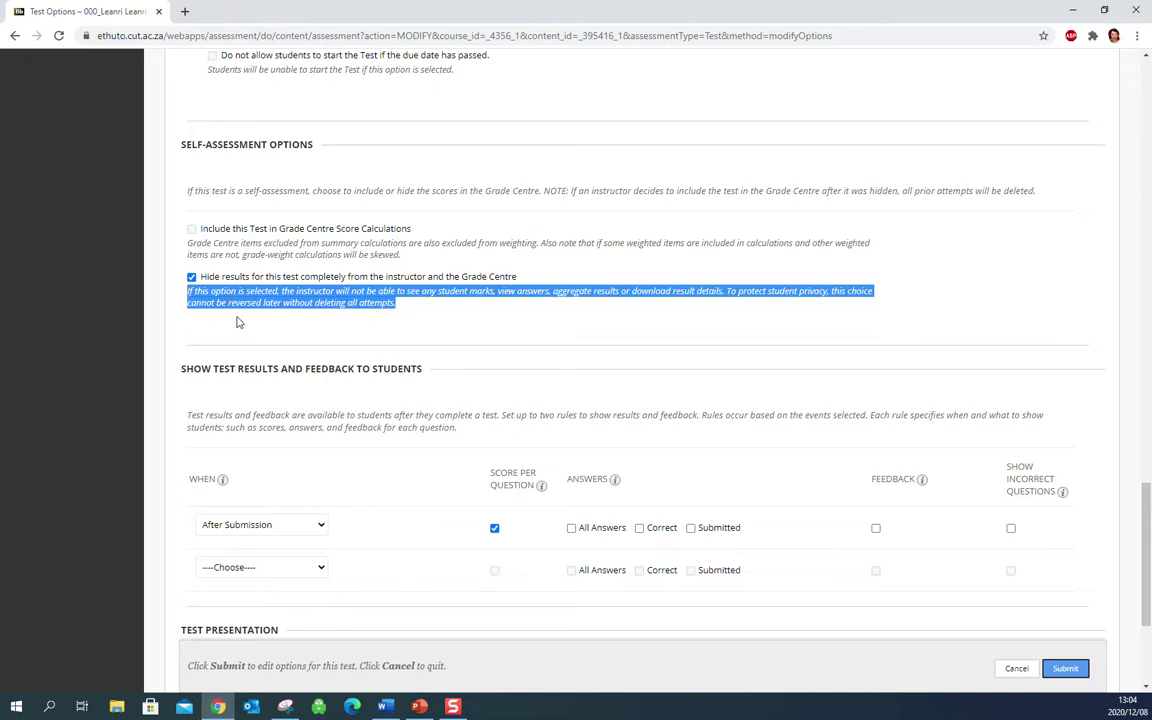
click(197, 233)
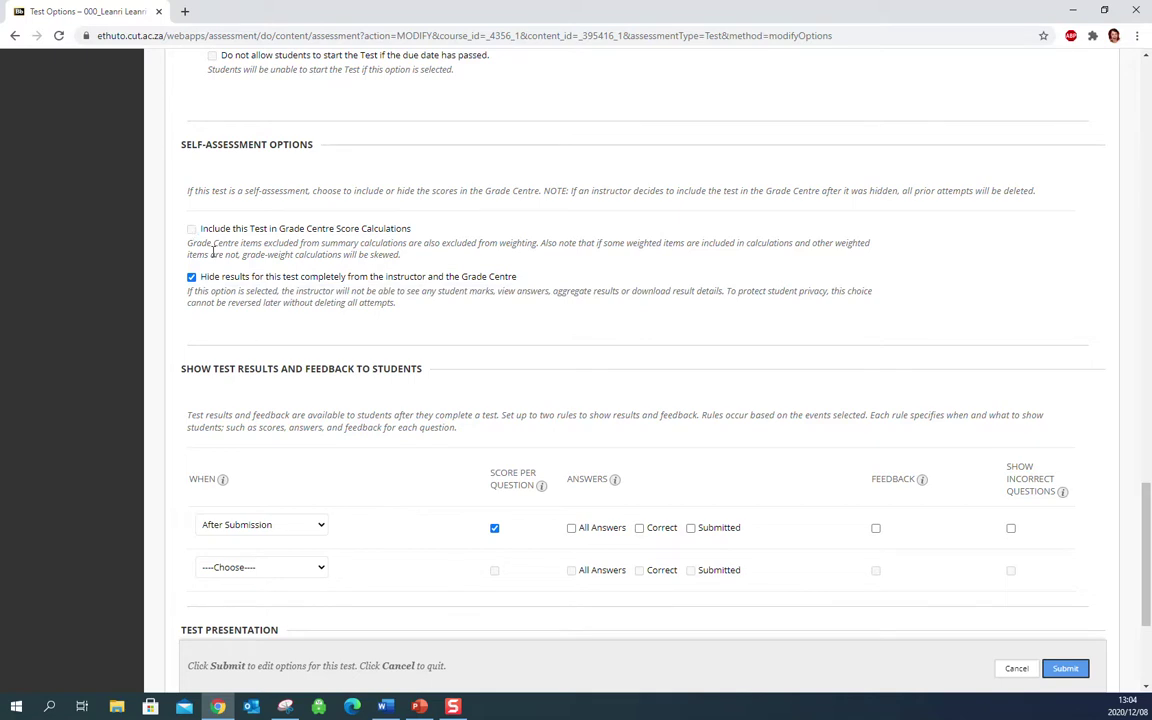
click(191, 277)
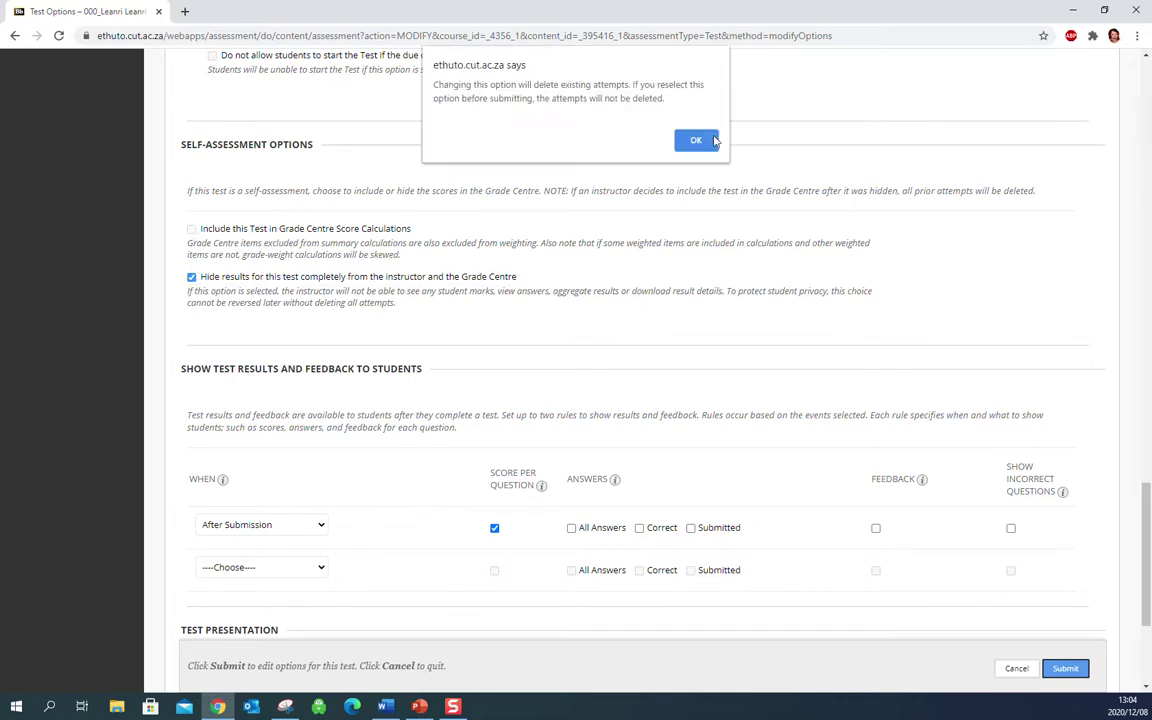
click(708, 142)
click(191, 229)
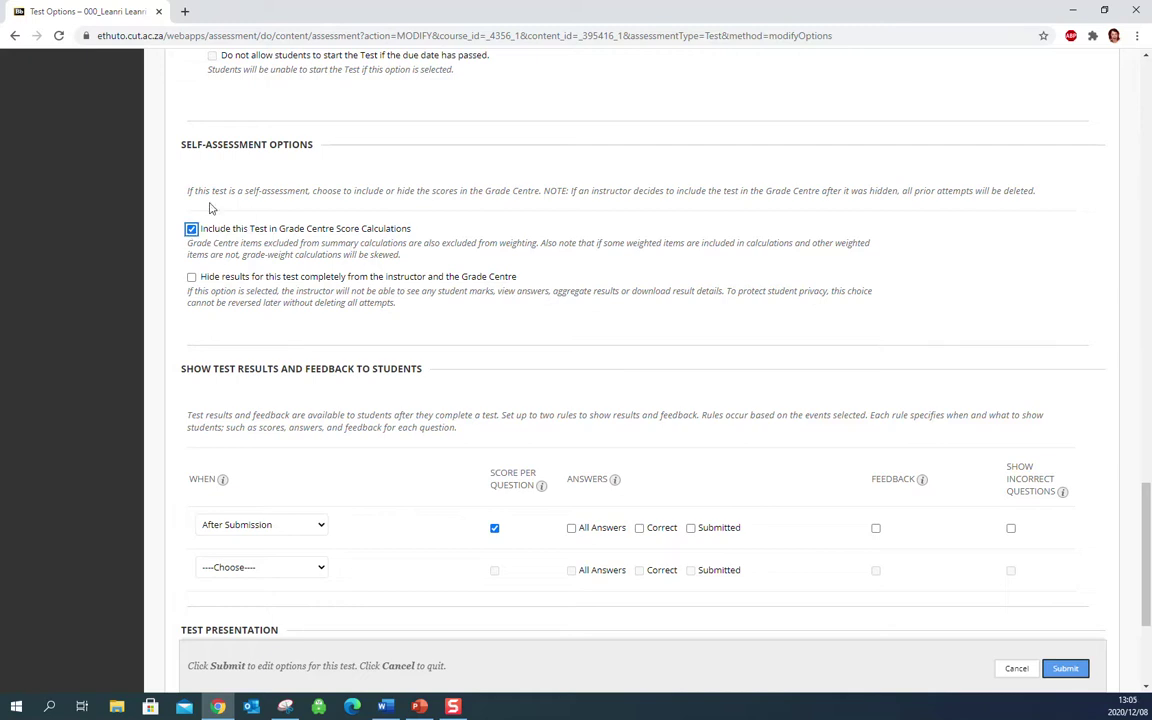
- In the first results and feedback rule, turn off Score per Question and set the timing to After Availability End Date
drag(1149, 487, 1149, 556)
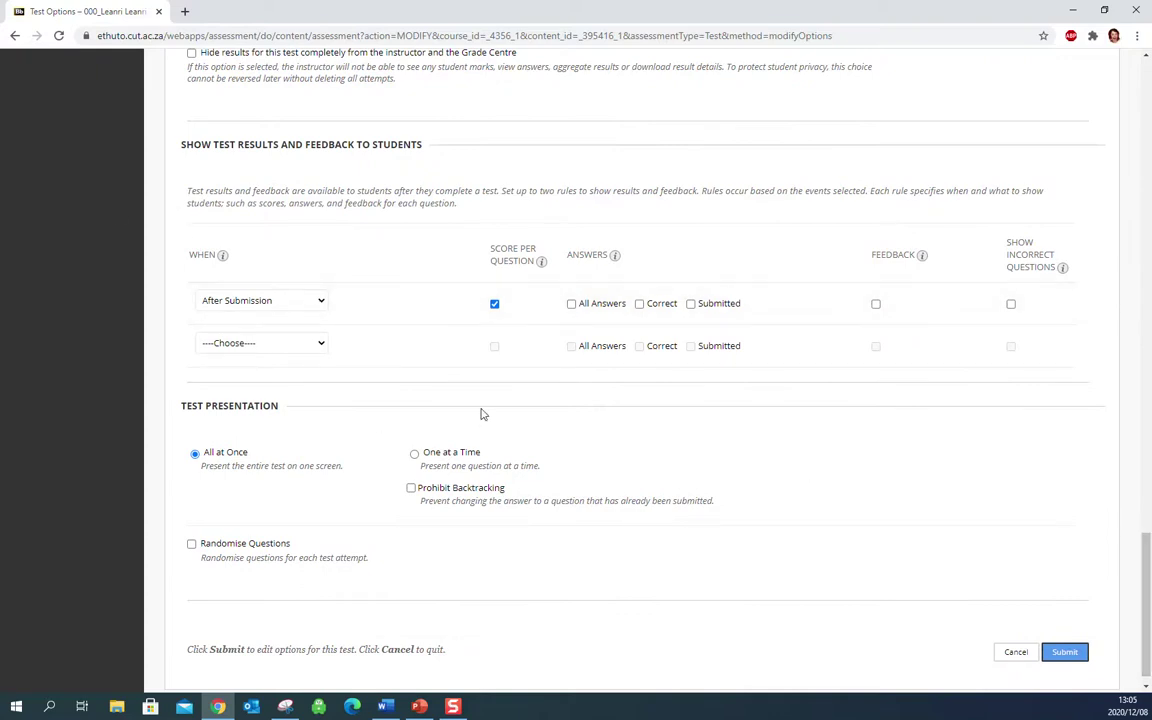
mouse_move(503, 247)
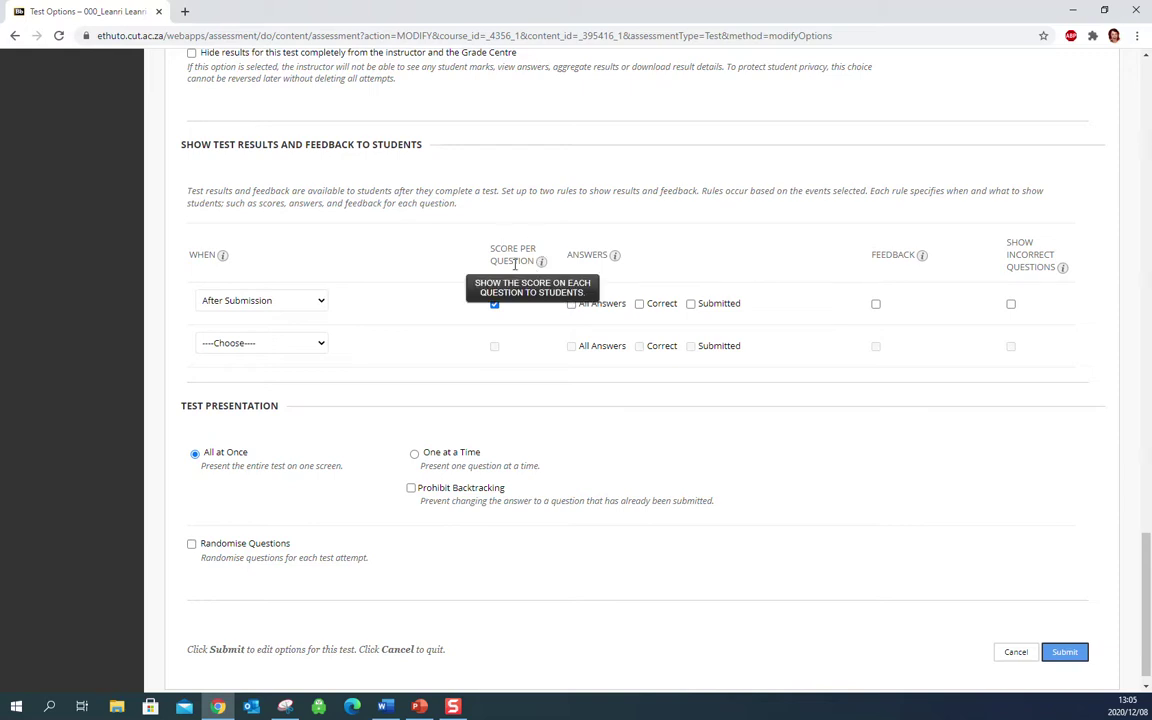
click(495, 304)
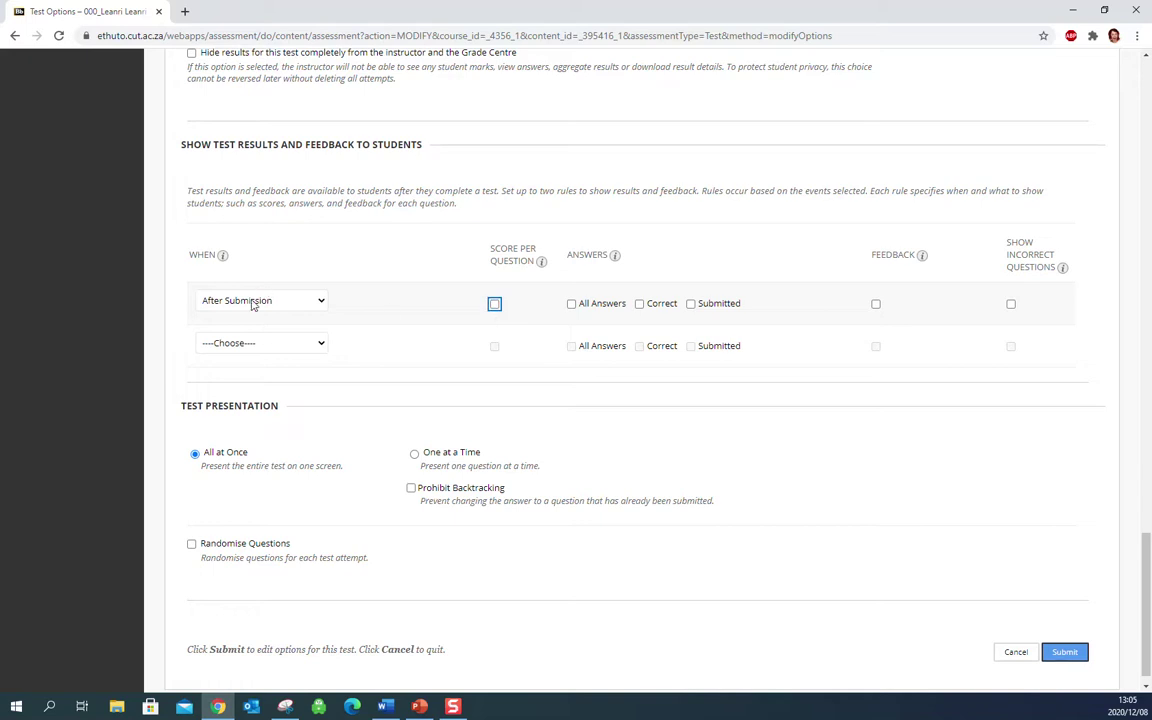
click(213, 304)
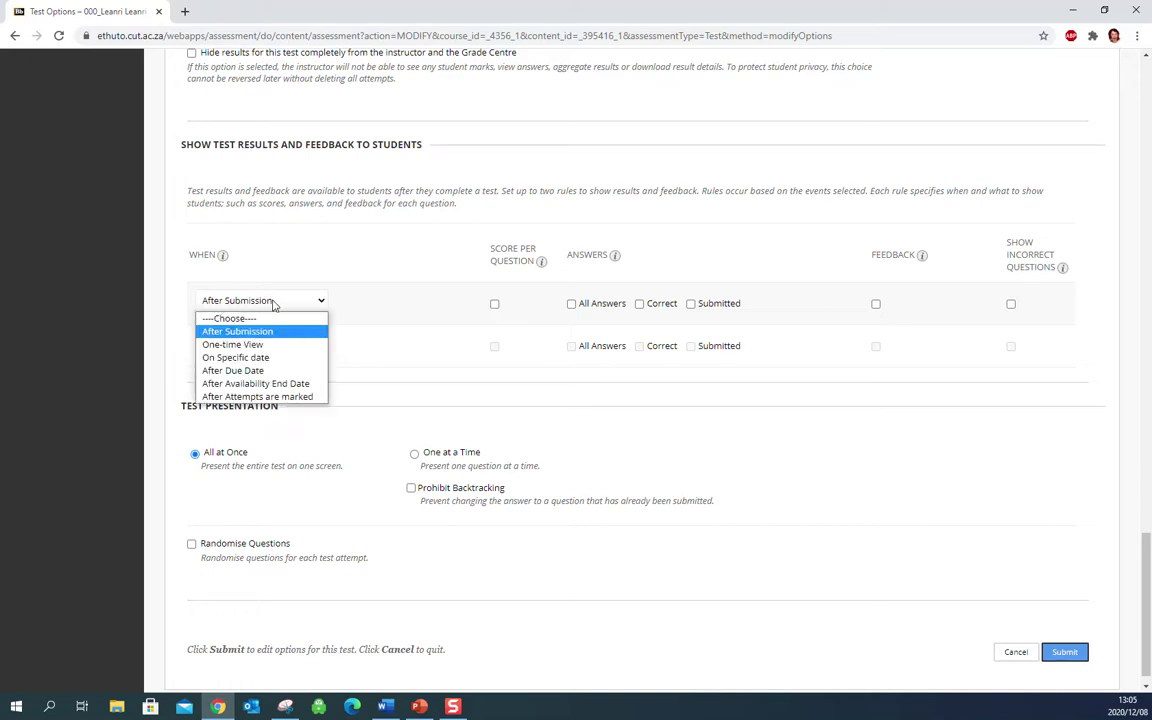
click(264, 384)
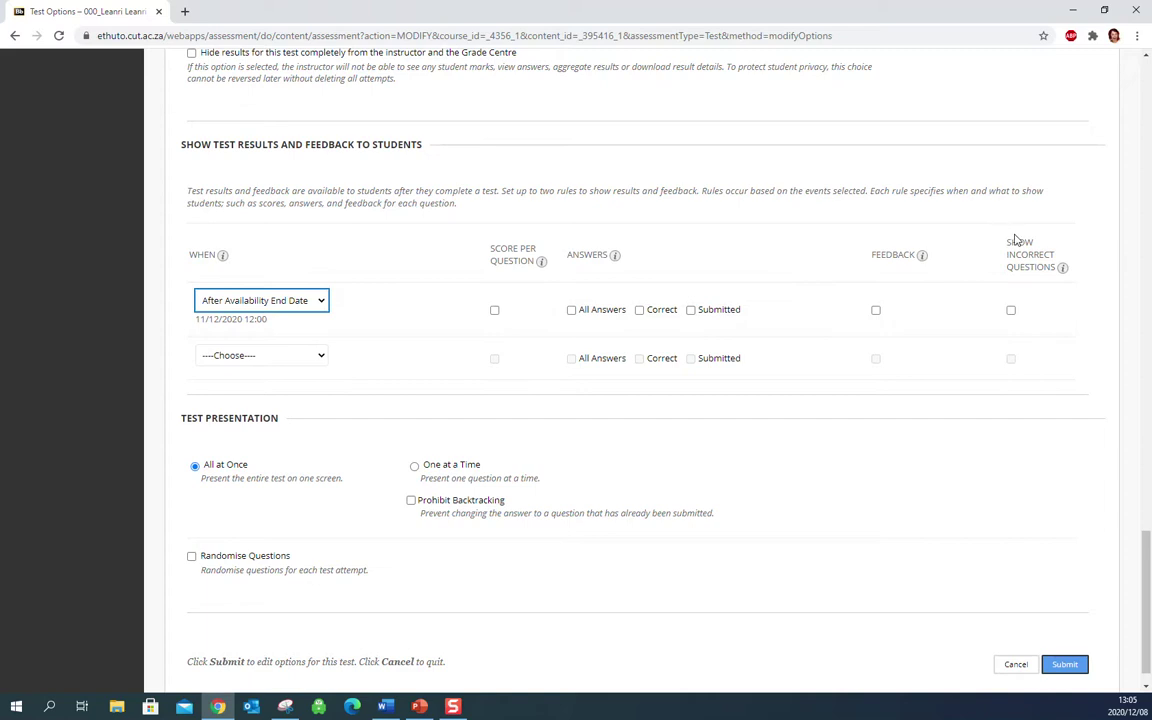
- For the After Availability End Date rule, show students the score per question, all answers and feedback
click(494, 311)
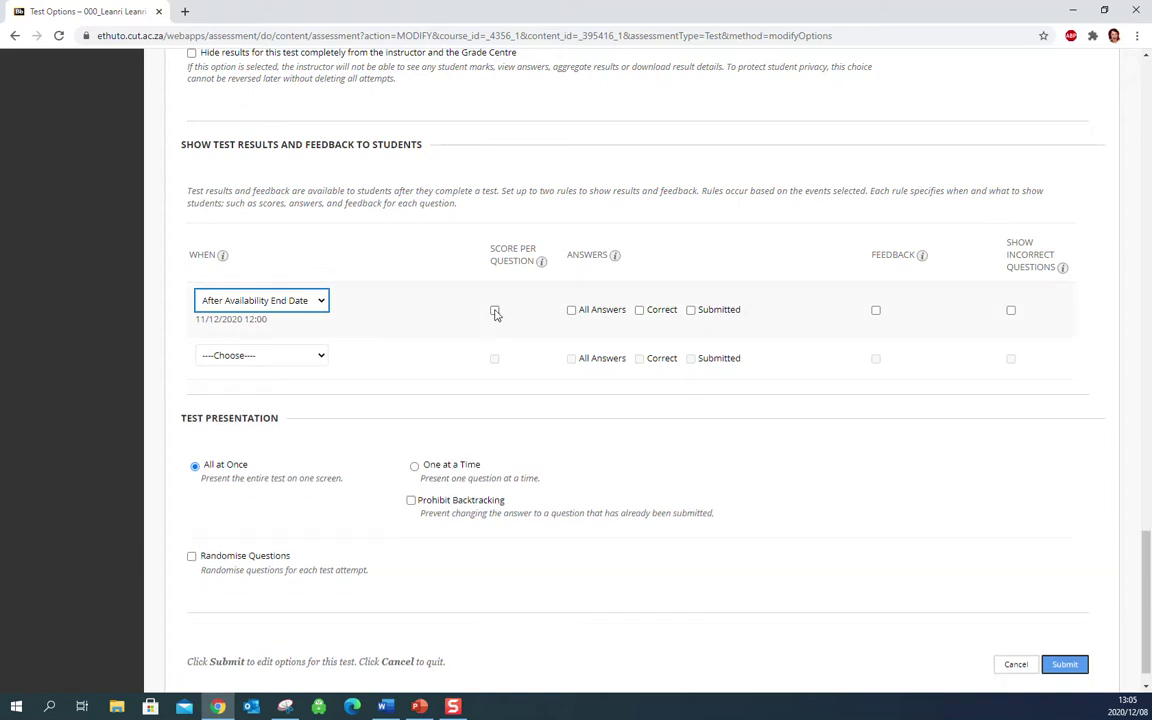
click(572, 312)
click(641, 312)
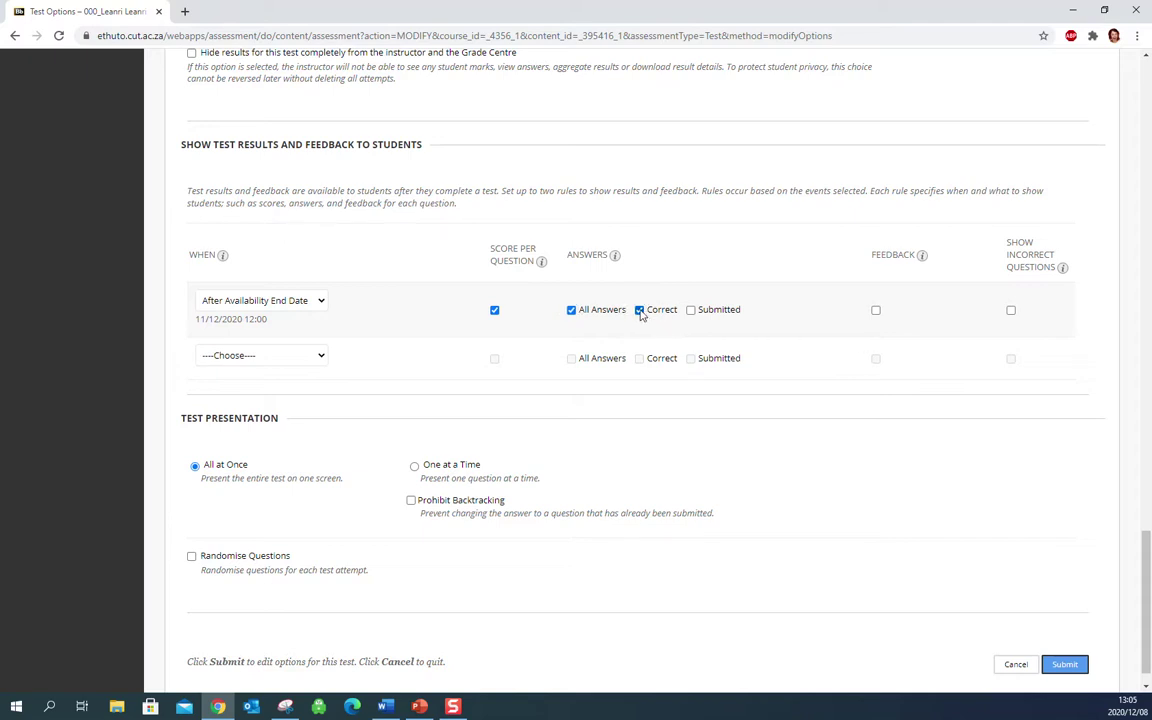
click(640, 311)
mouse_move(923, 258)
click(876, 311)
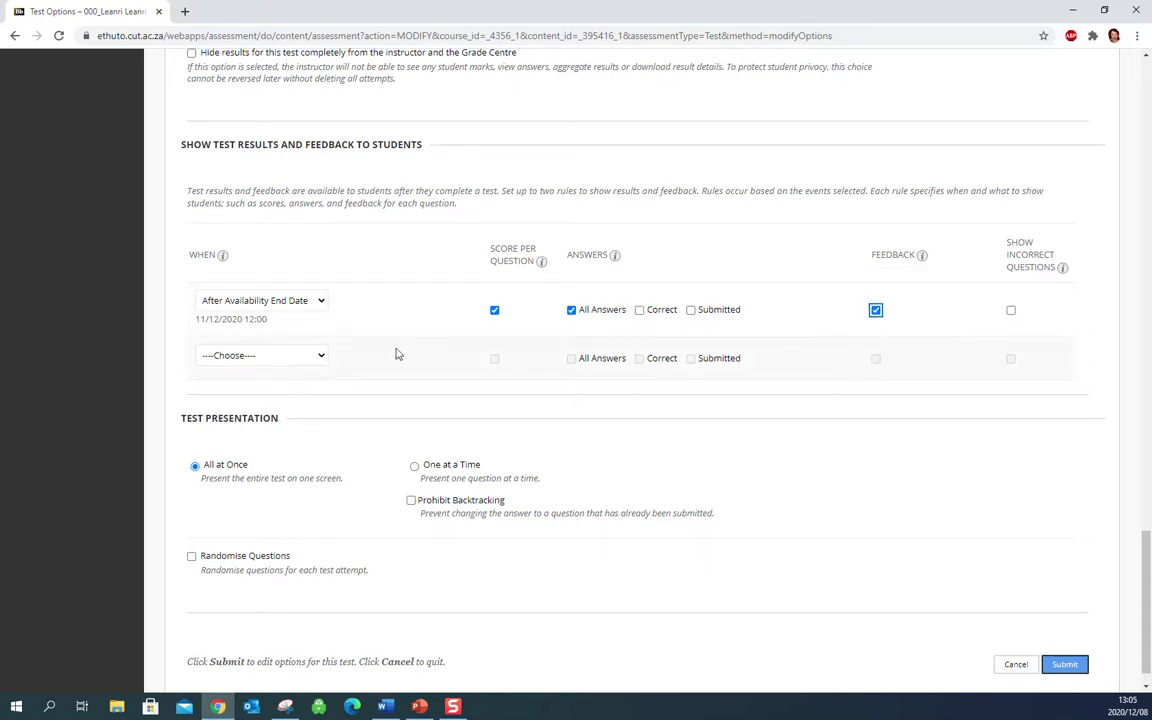
- Set up the second results rule to show correct answers After Attempts are marked
click(264, 357)
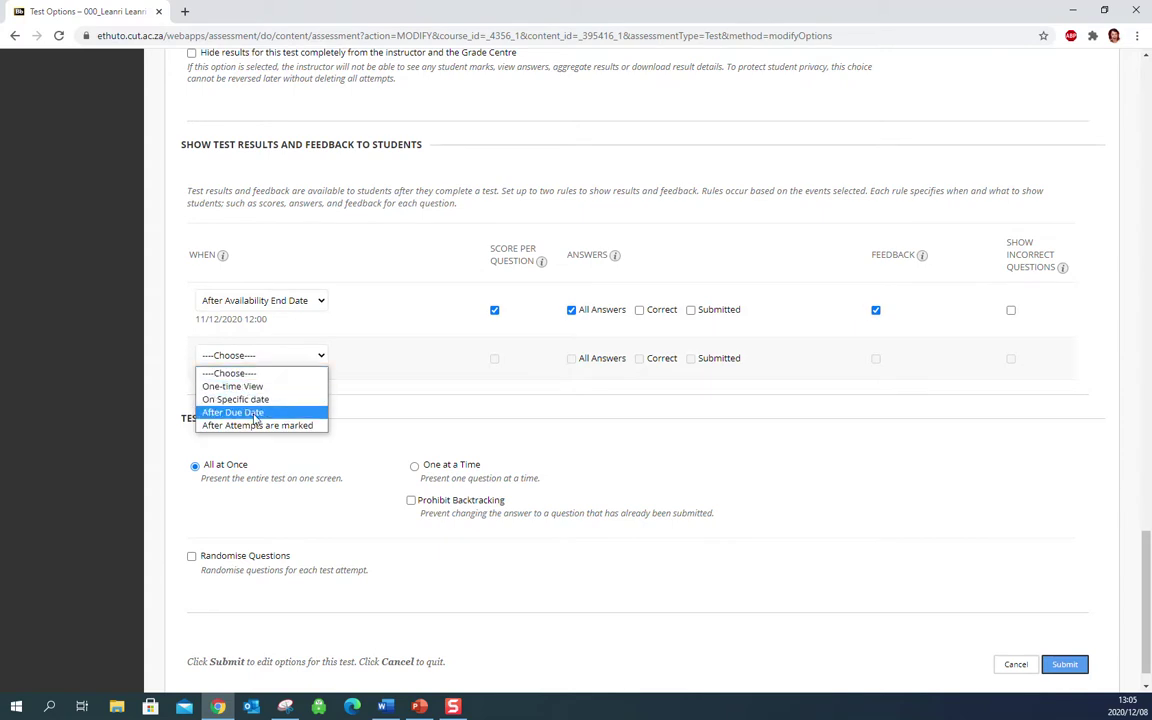
click(252, 426)
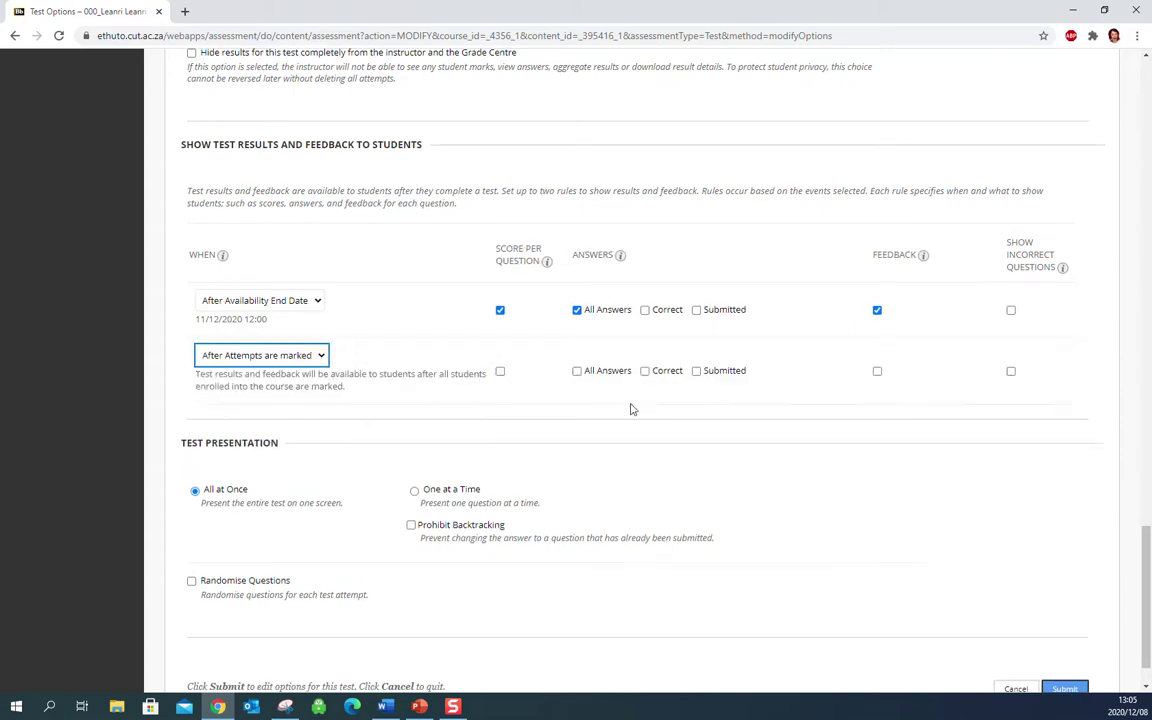
click(645, 371)
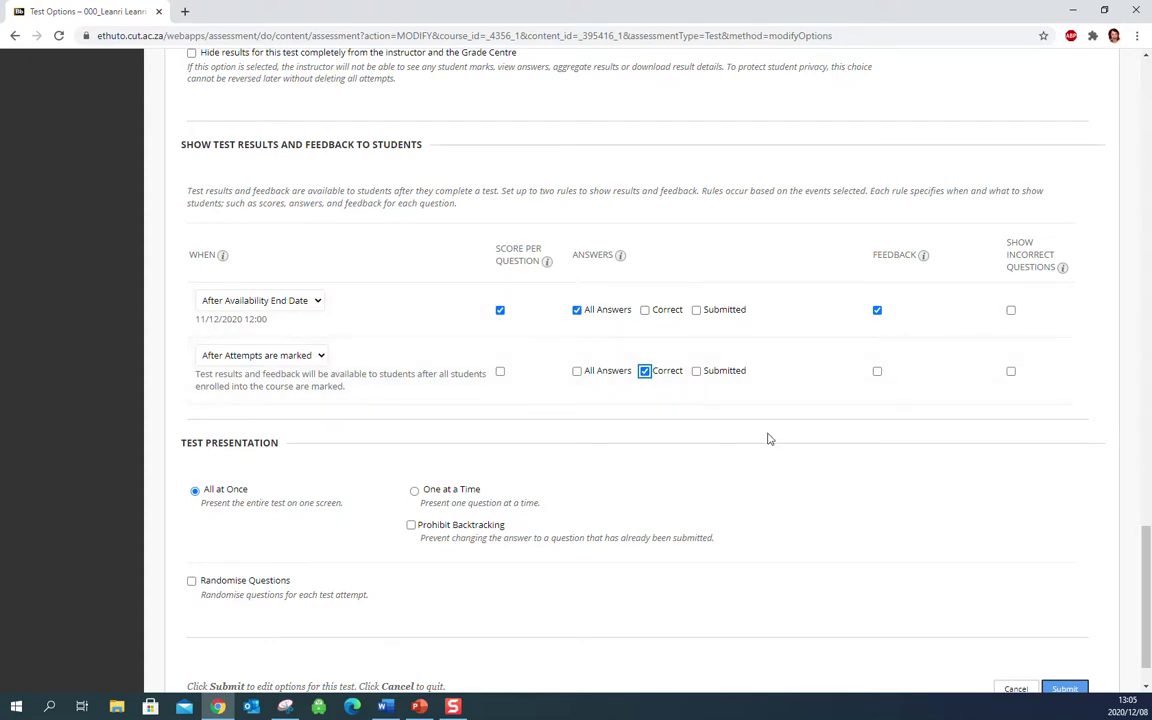
- Set the test presentation to One at a Time and submit the test options
scroll(1144, 560, down, 1)
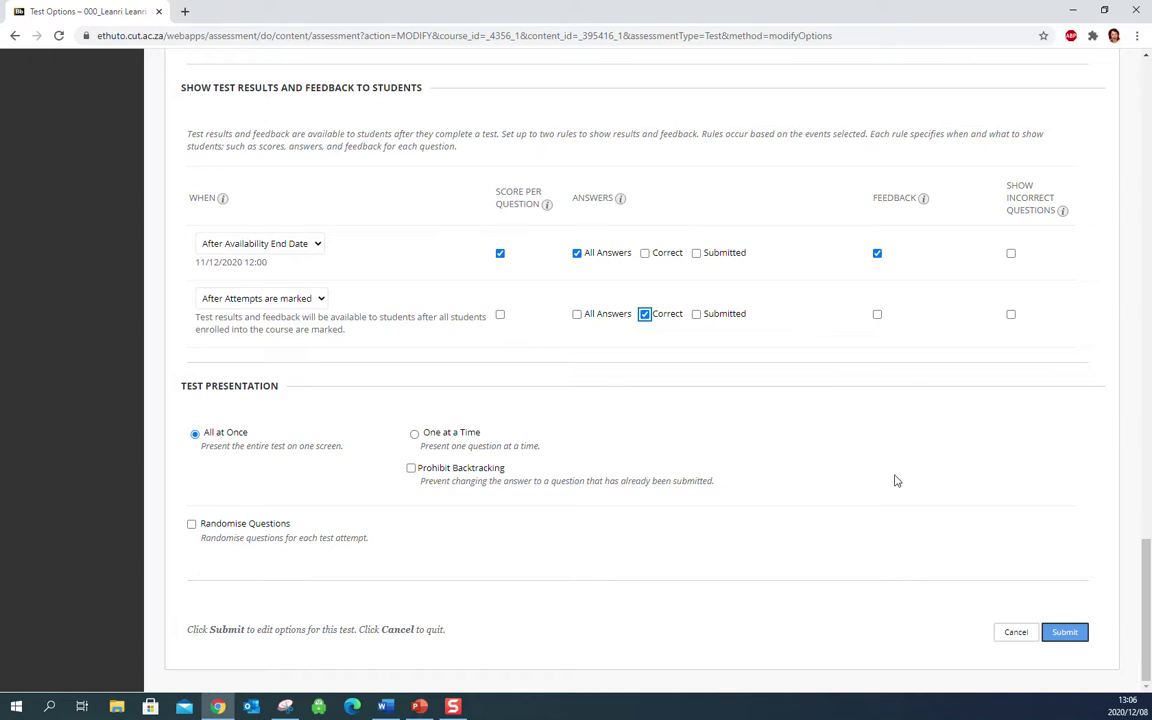
click(414, 434)
click(1066, 640)
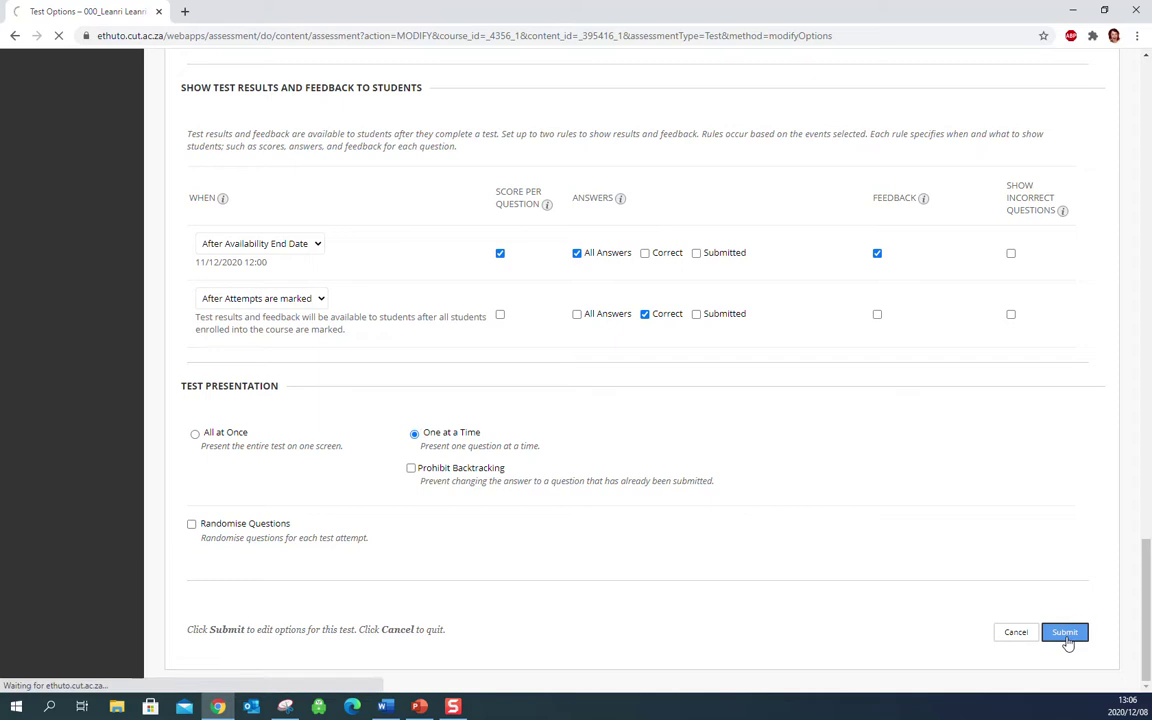